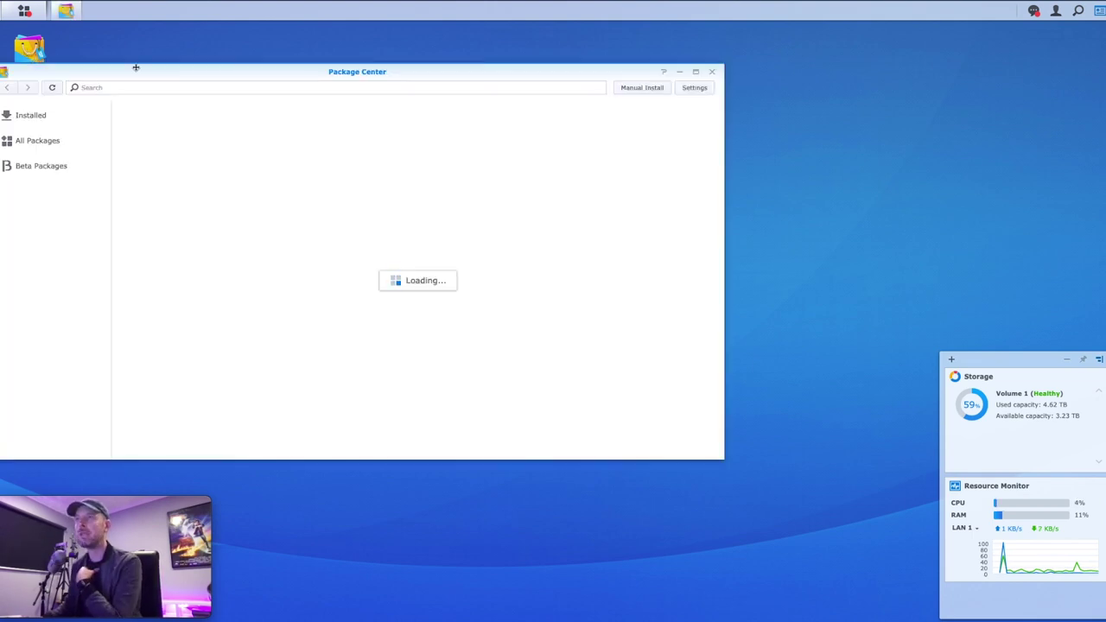
Browse the available packages and search the package catalogue for "virtual"
left_click_drag(140, 71, 310, 63)
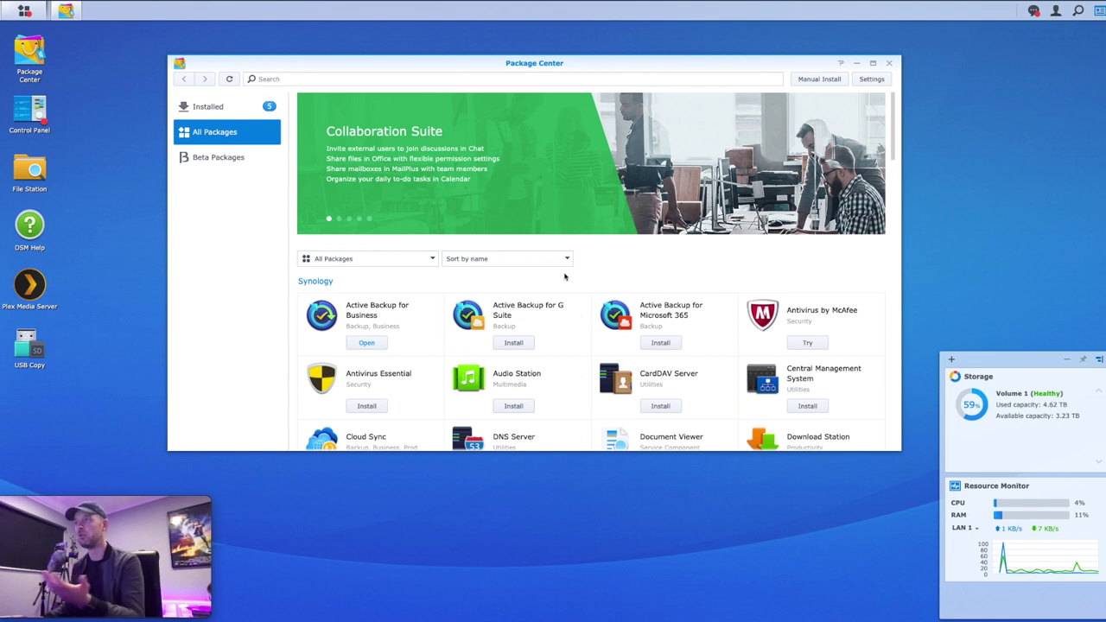
scroll(588, 322, "down", 10)
scroll(586, 318, "up", 10)
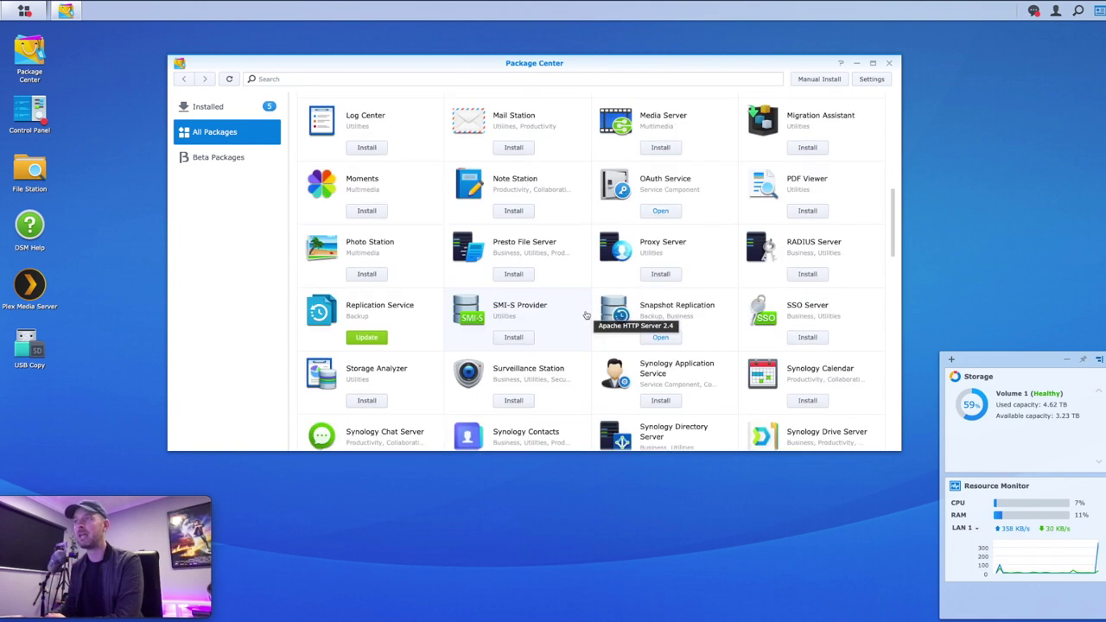
left_click_drag(363, 61, 321, 75)
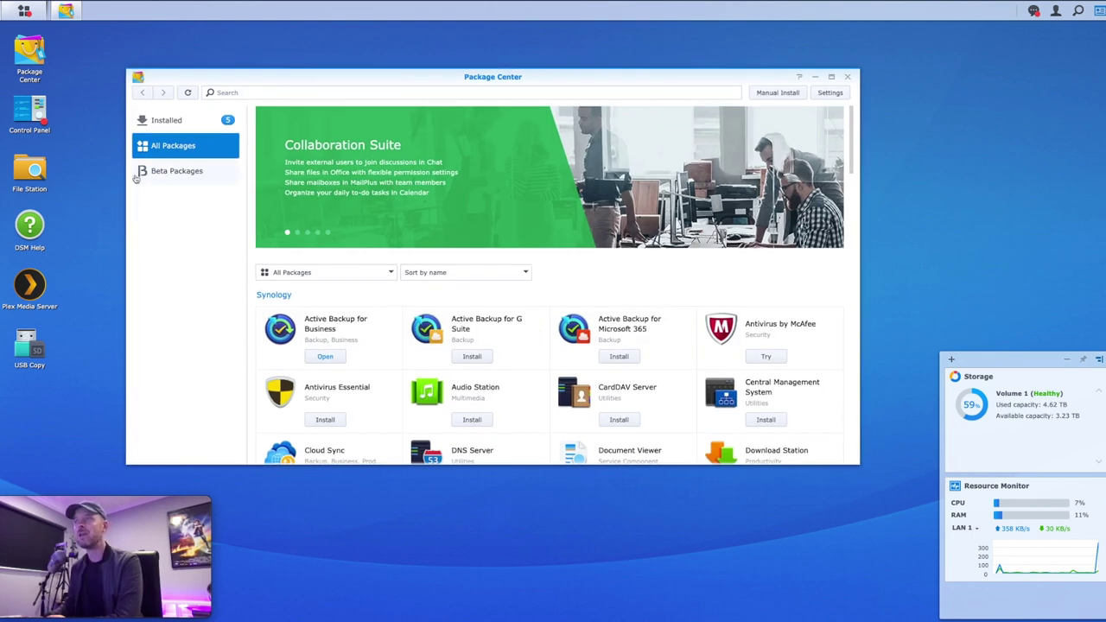
left_click(257, 91)
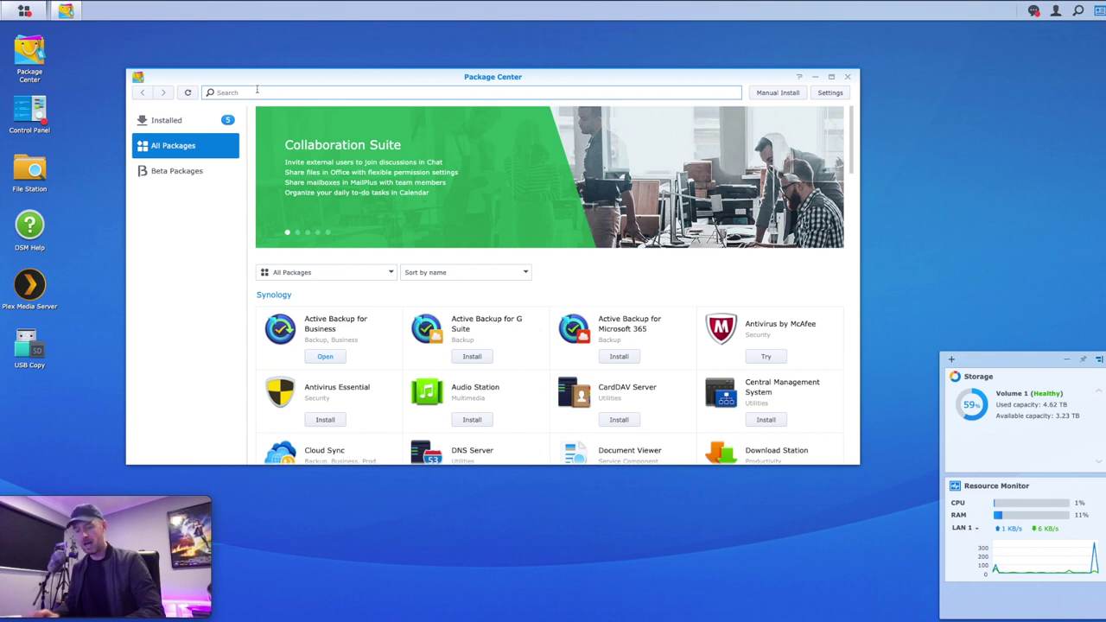
type("virtual")
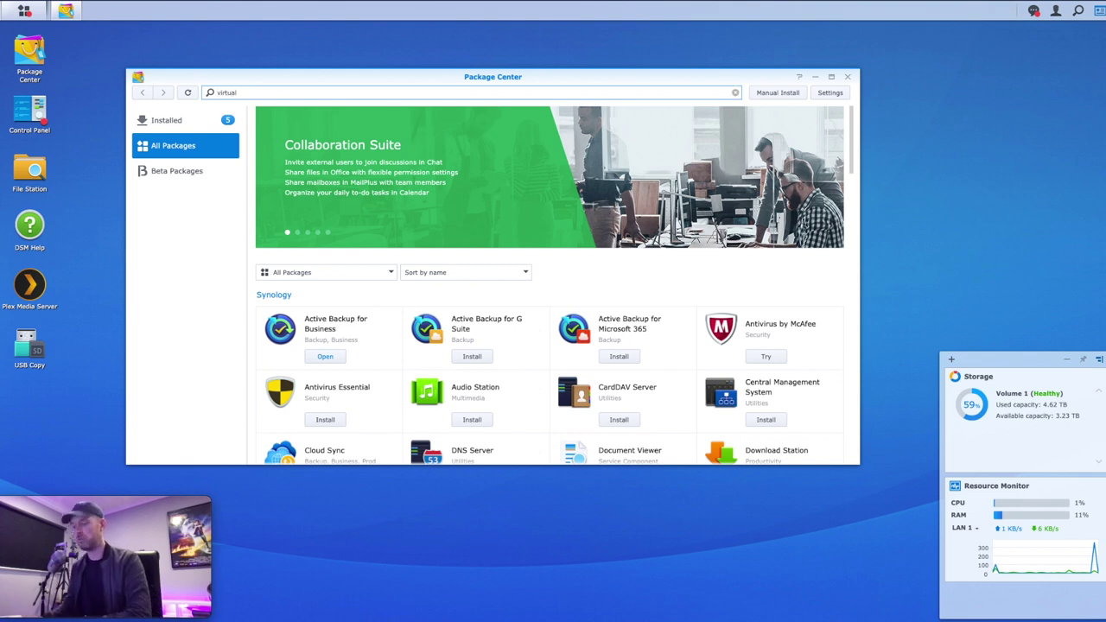
key("Return")
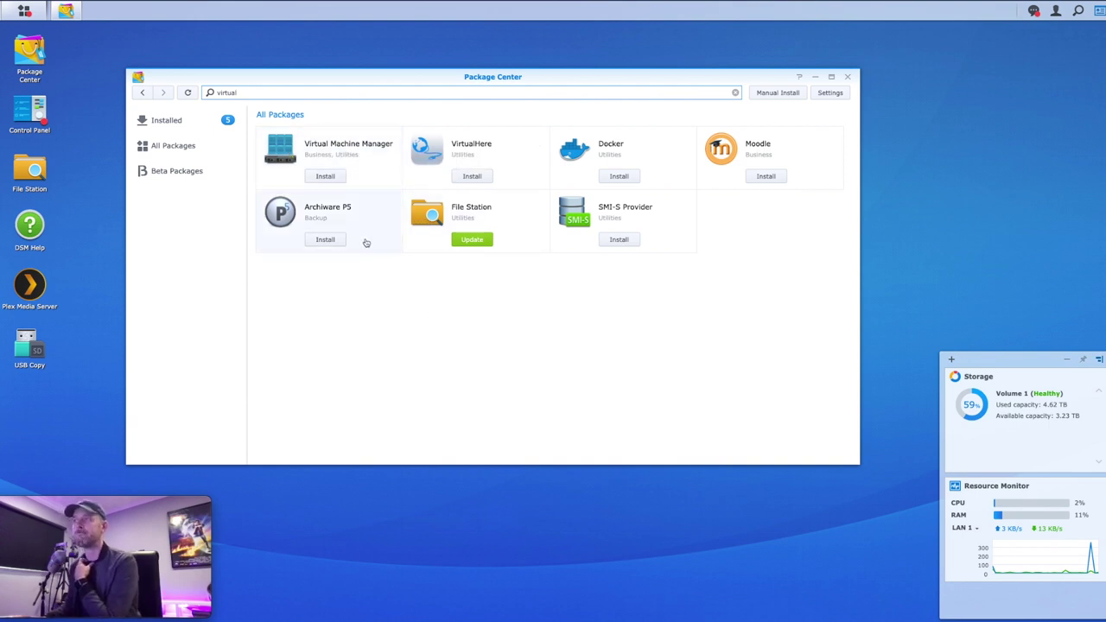
Review the details of the Virtual Machine Manager package and install it
left_click(325, 147)
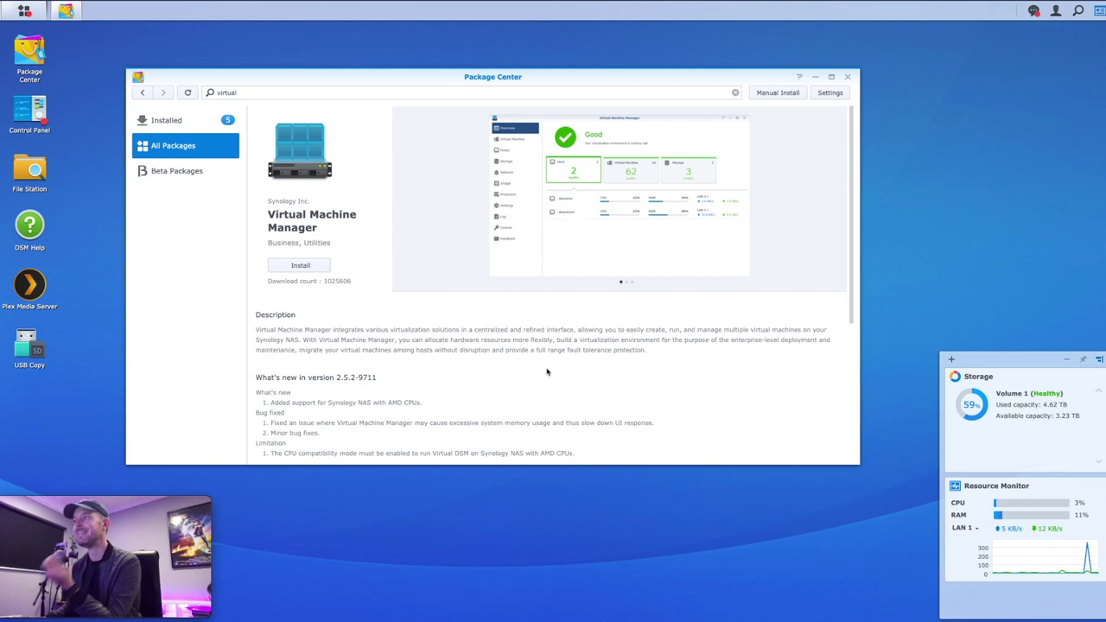
scroll(548, 372, "down", 5)
scroll(543, 372, "up", 5)
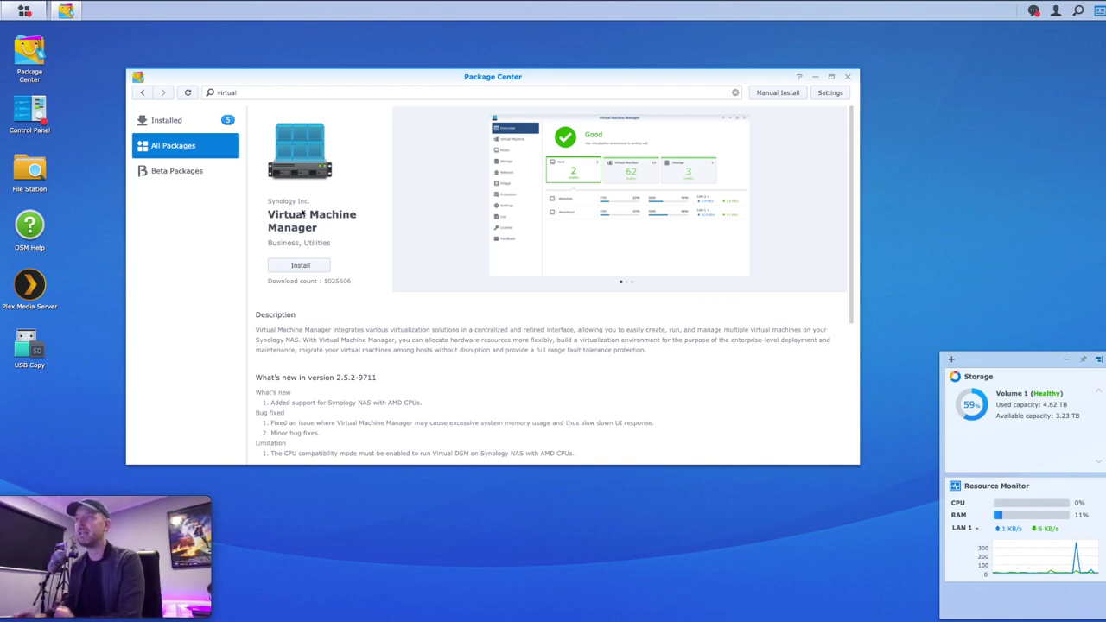
left_click(306, 265)
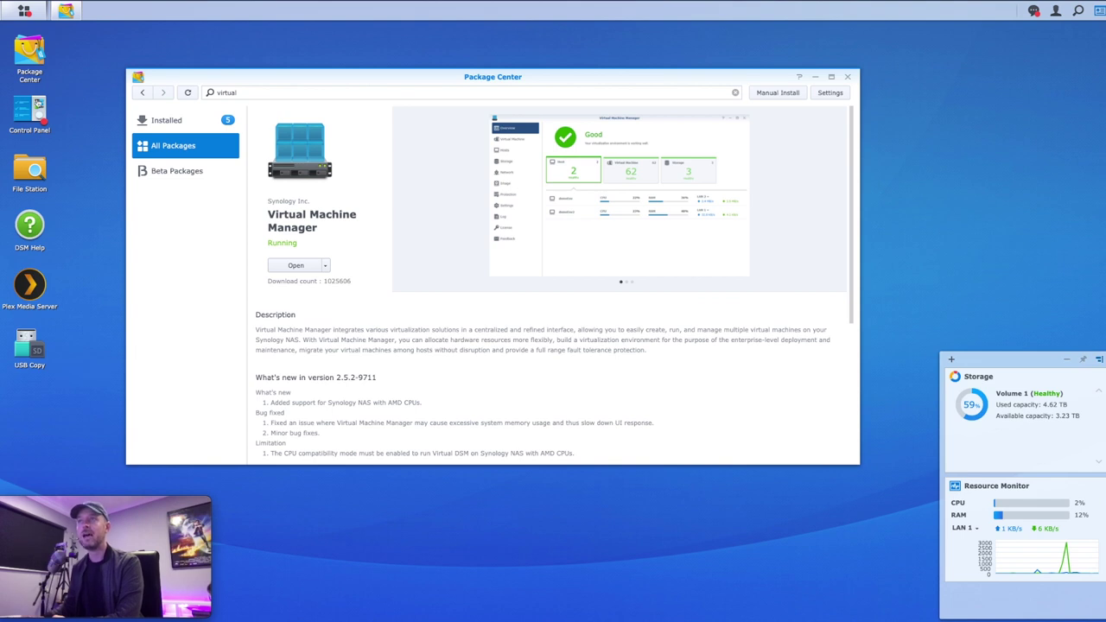
Launch Virtual Machine Manager from the list of installed applications
left_click(67, 10)
left_click(24, 11)
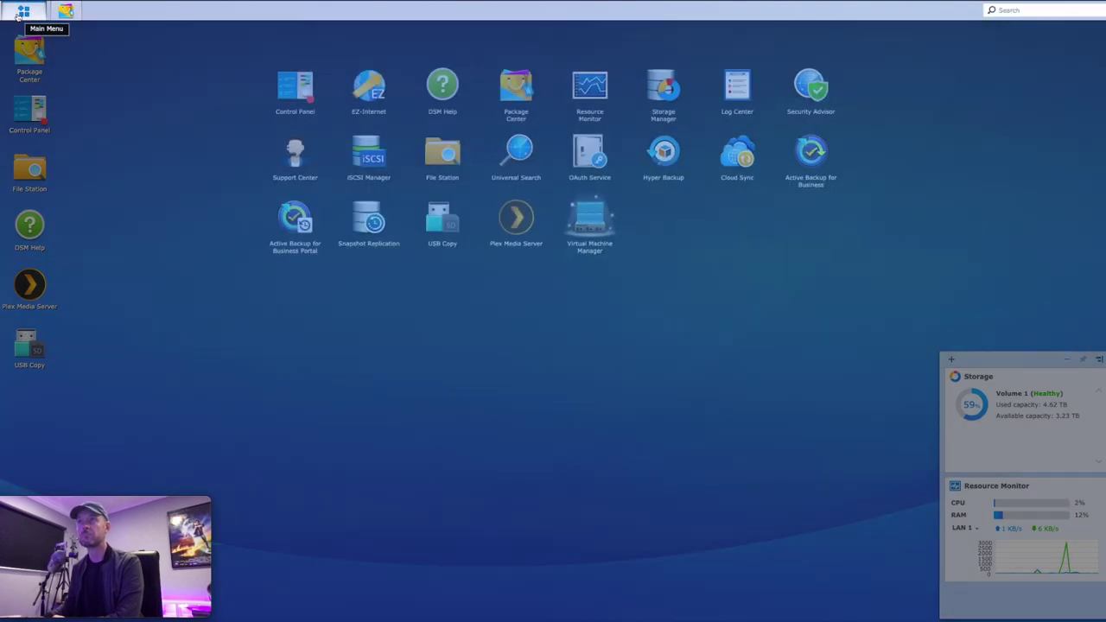
left_click(596, 217)
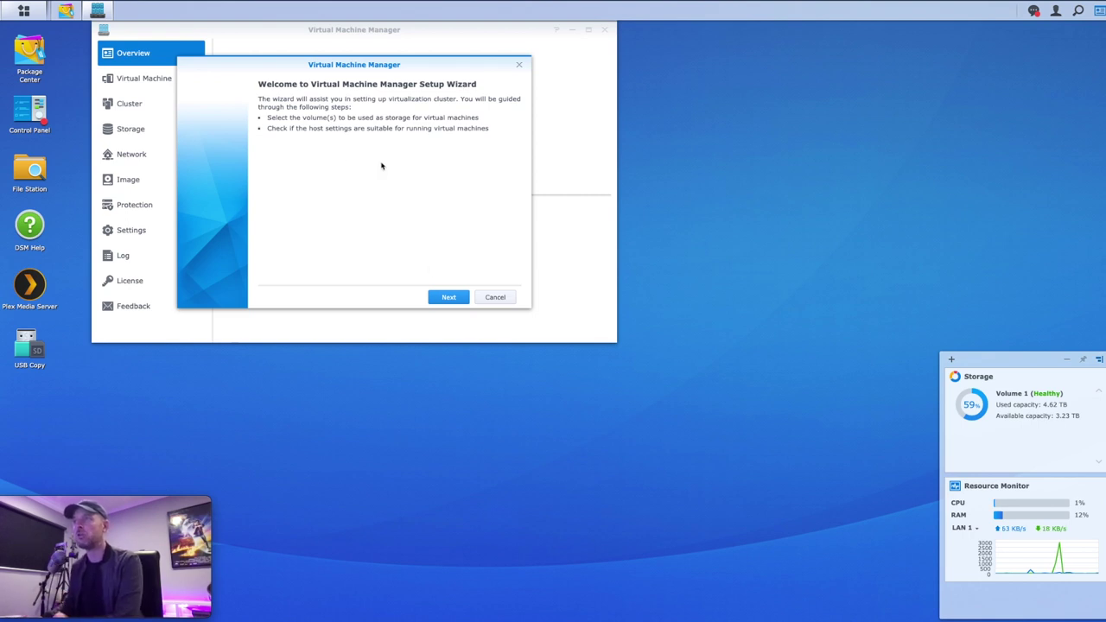
Complete the Virtual Machine Manager setup wizard, choosing Volume 1 as the storage for virtual machines
left_click(449, 297)
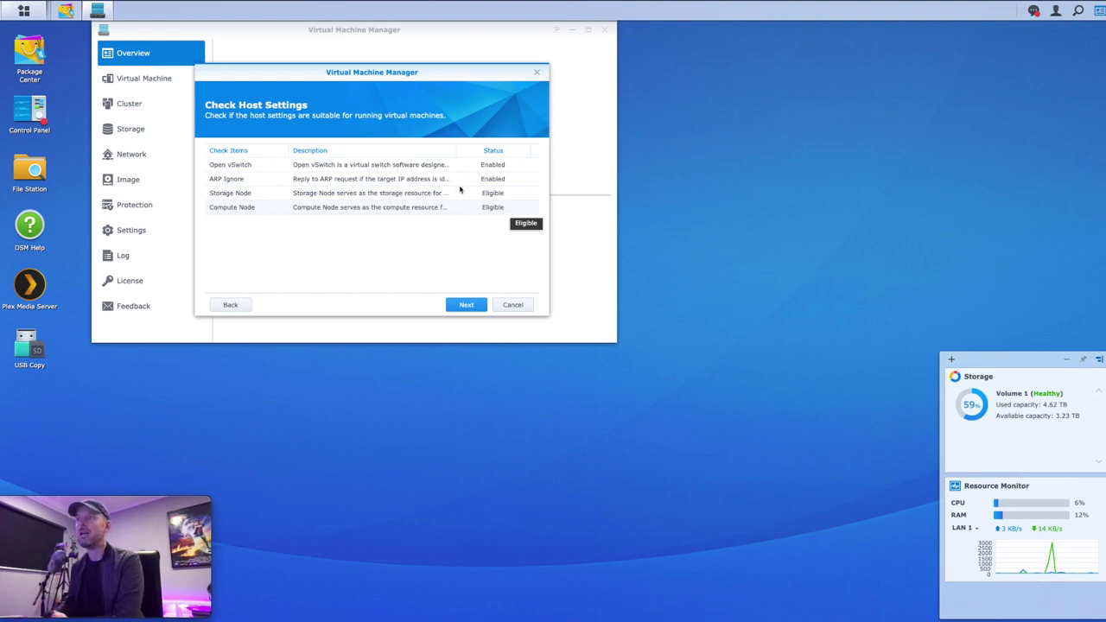
left_click_drag(355, 73, 383, 75)
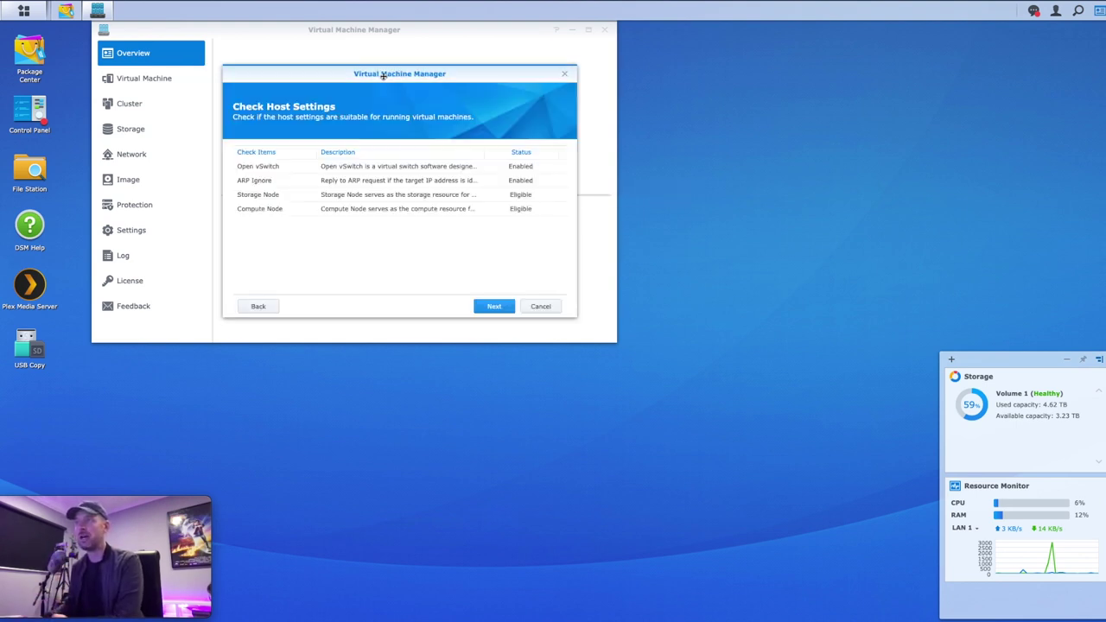
left_click(495, 307)
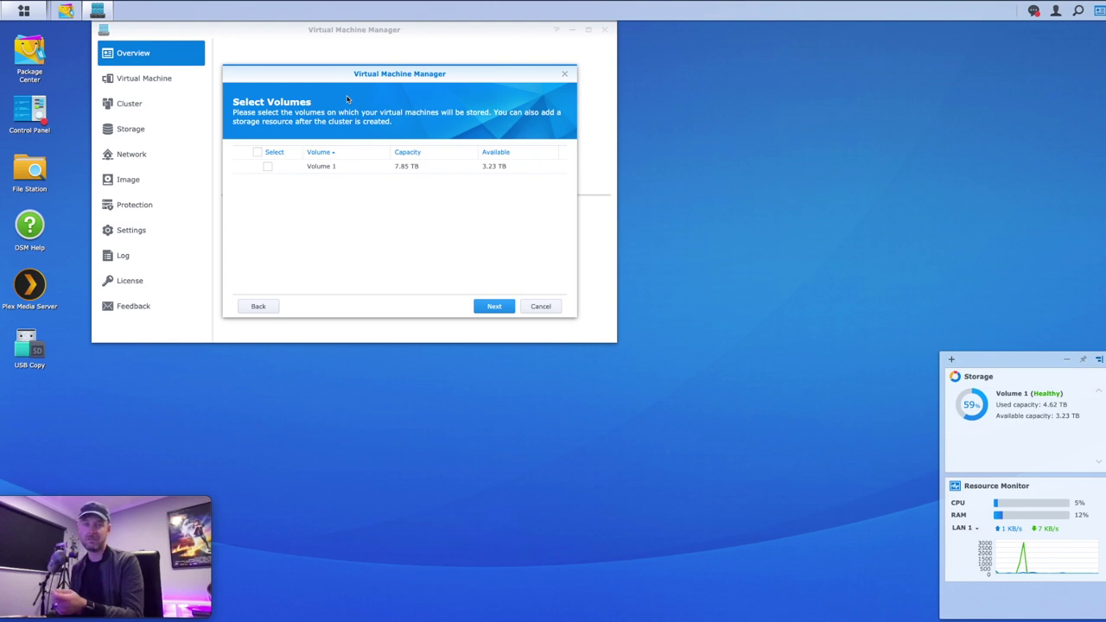
left_click(267, 168)
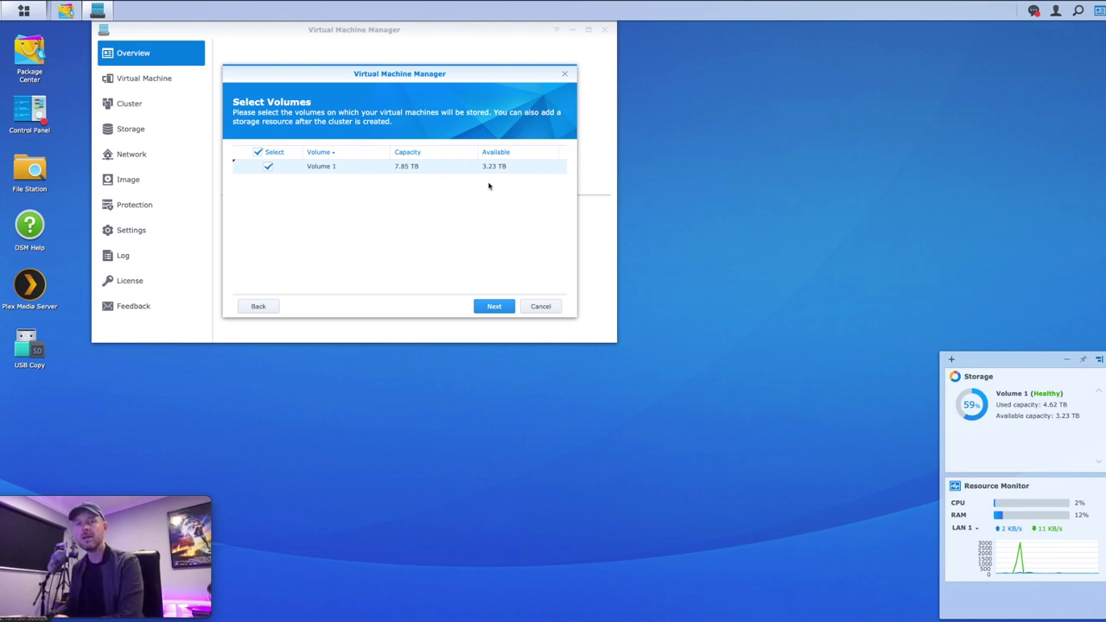
left_click(501, 308)
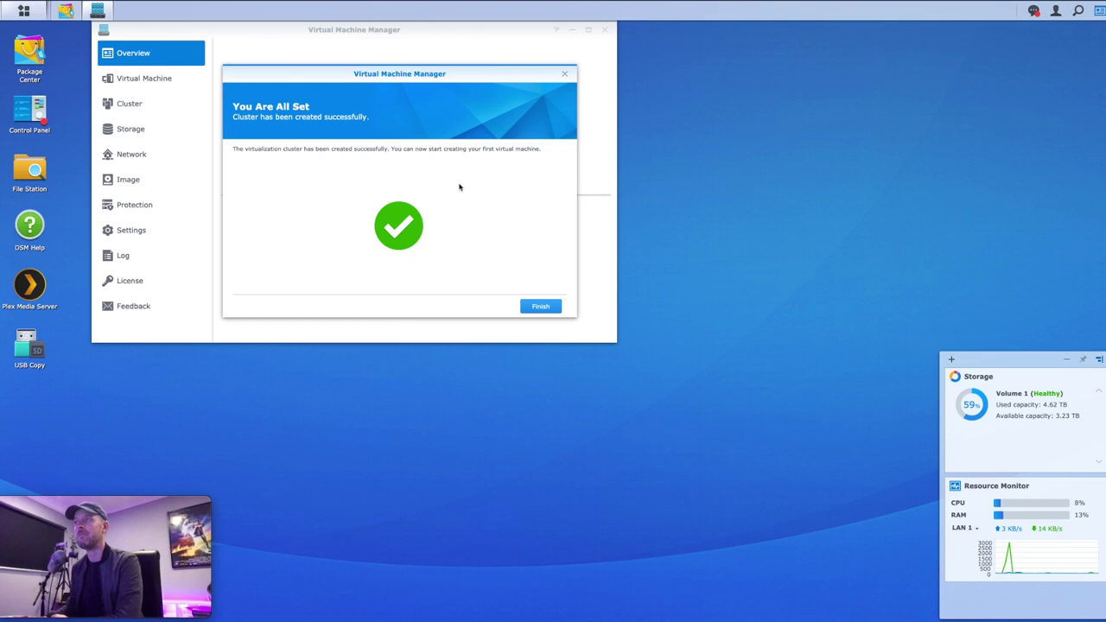
left_click_drag(371, 68, 384, 54)
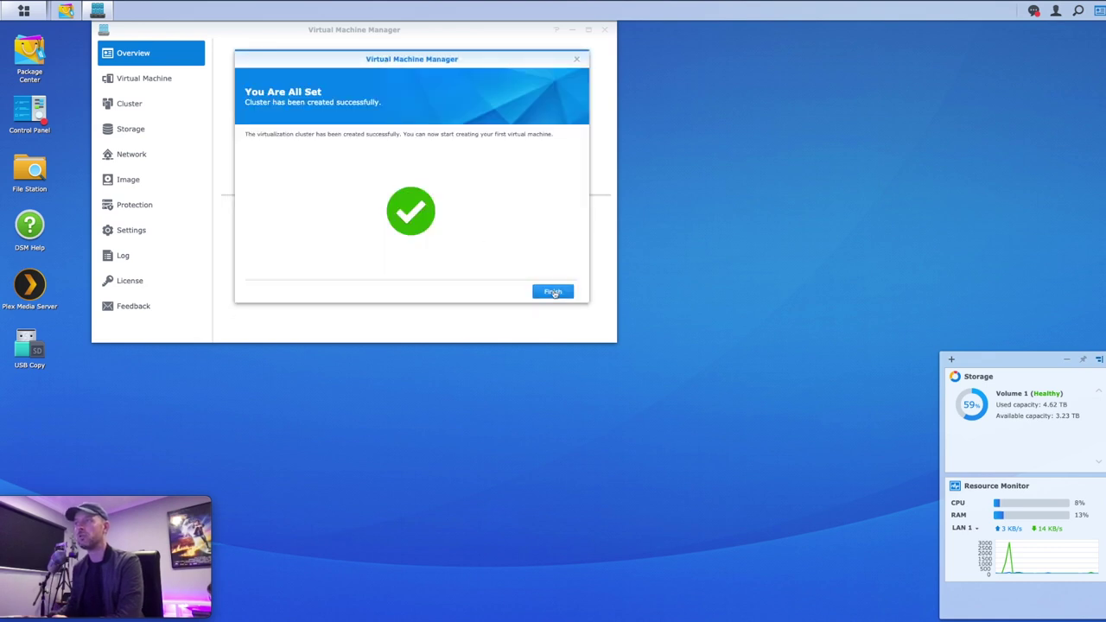
left_click(553, 292)
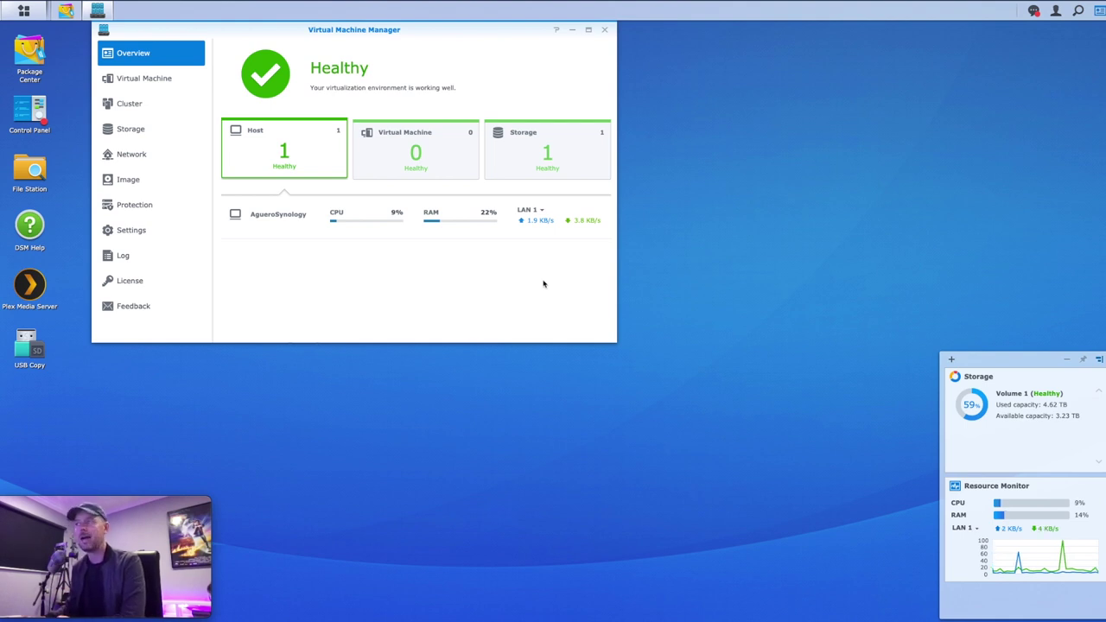
Examine the virtual machine, storage and host summaries in the virtualization overview
left_click(413, 149)
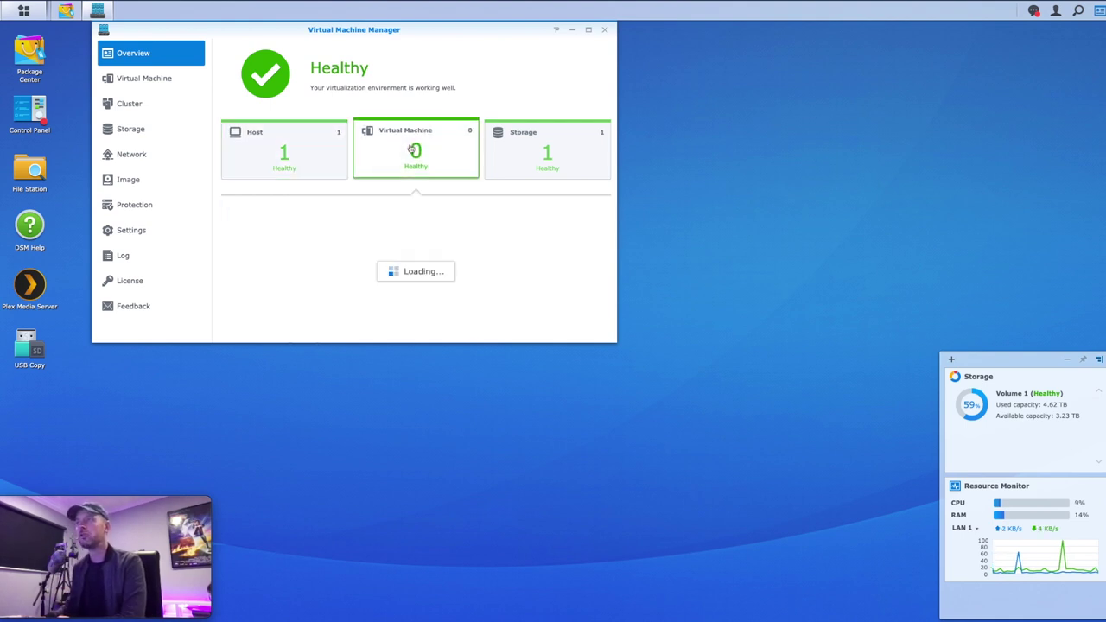
left_click(546, 152)
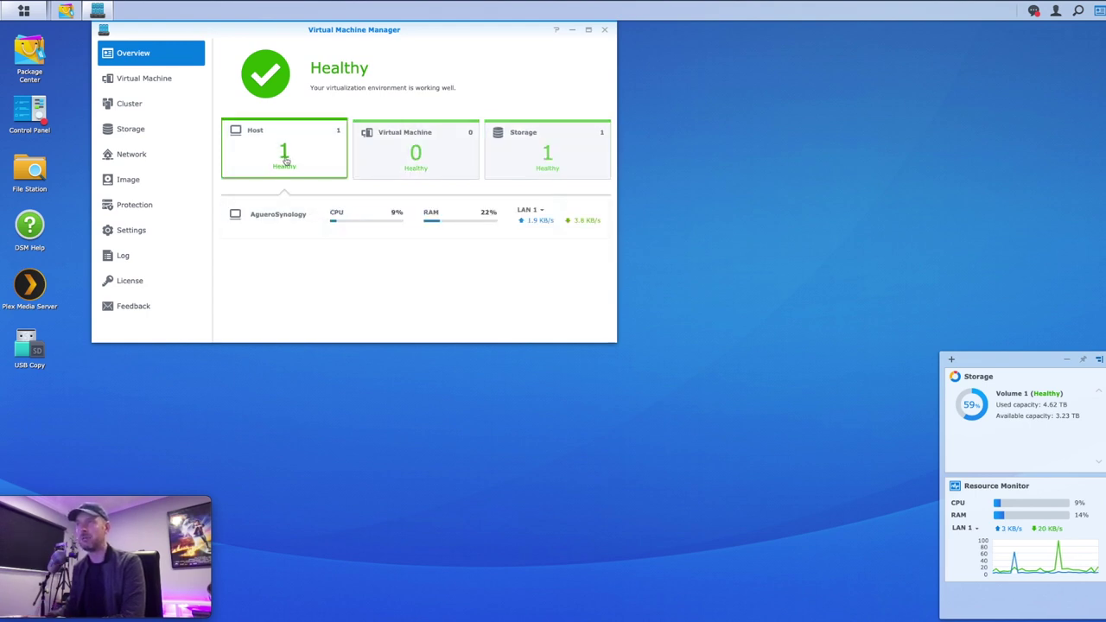
left_click(377, 161)
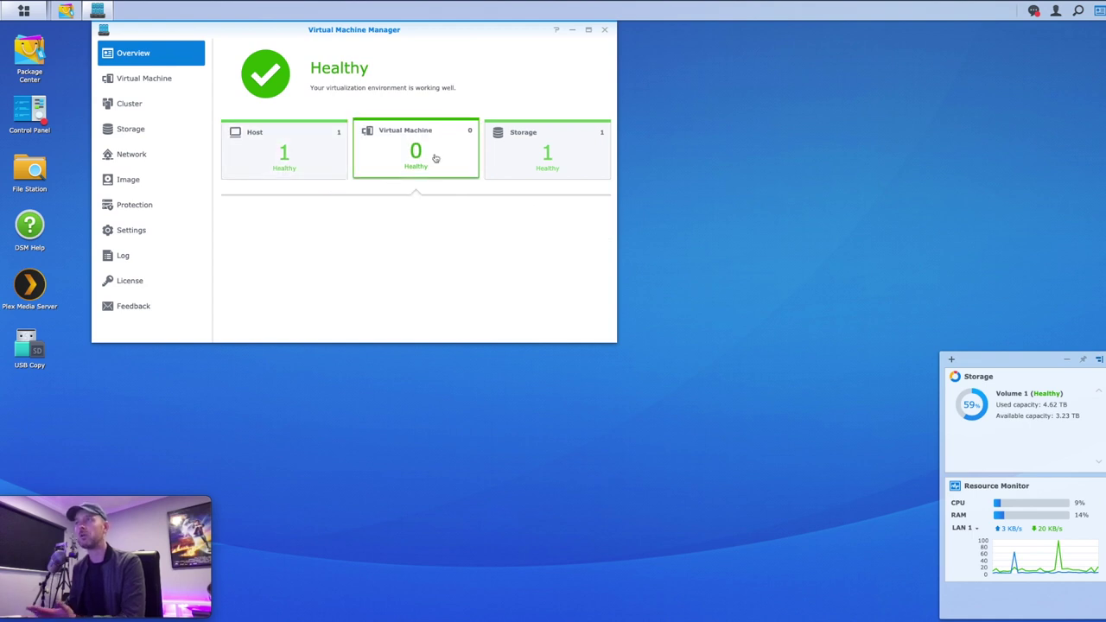
left_click(285, 153)
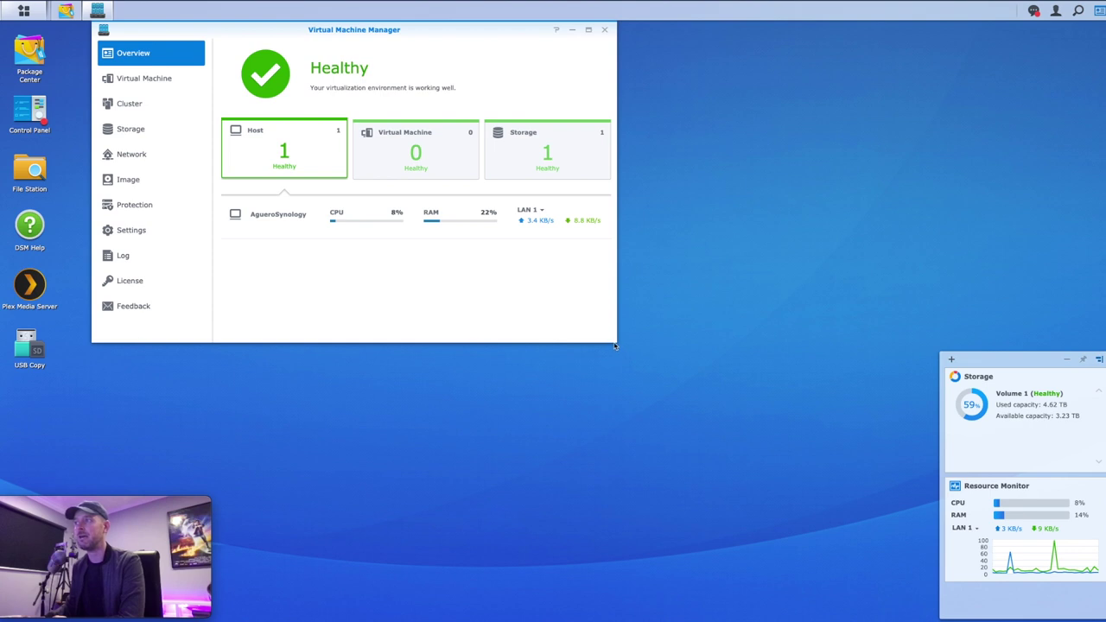
Enlarge the Virtual Machine Manager window and review the virtual machine, cluster, storage and network details
left_click_drag(616, 346, 753, 342)
left_click_drag(537, 340, 493, 467)
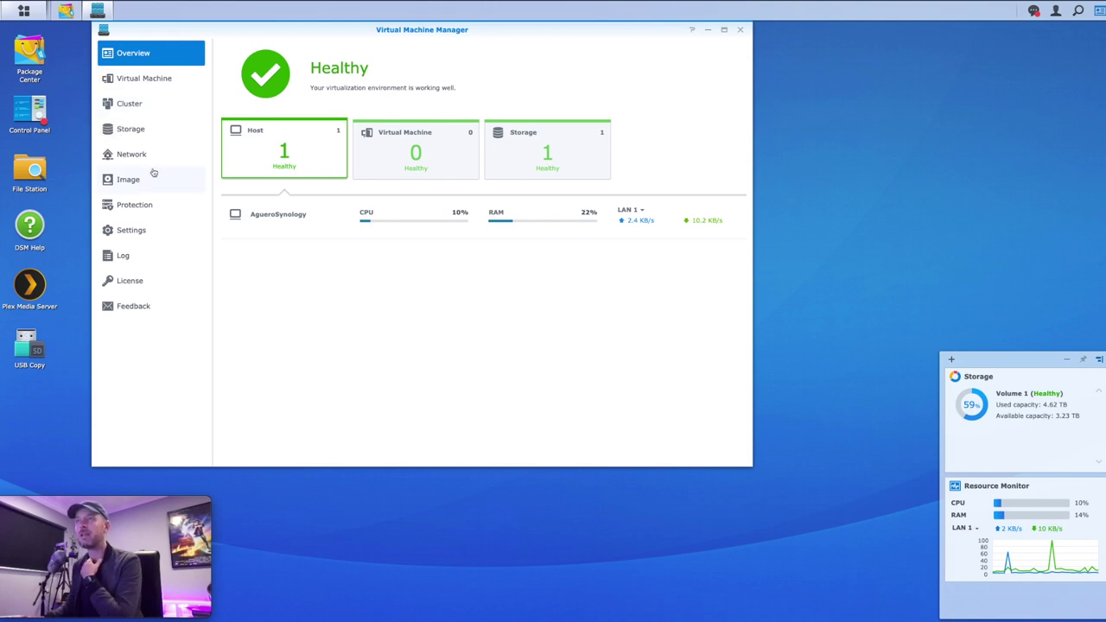
left_click(130, 79)
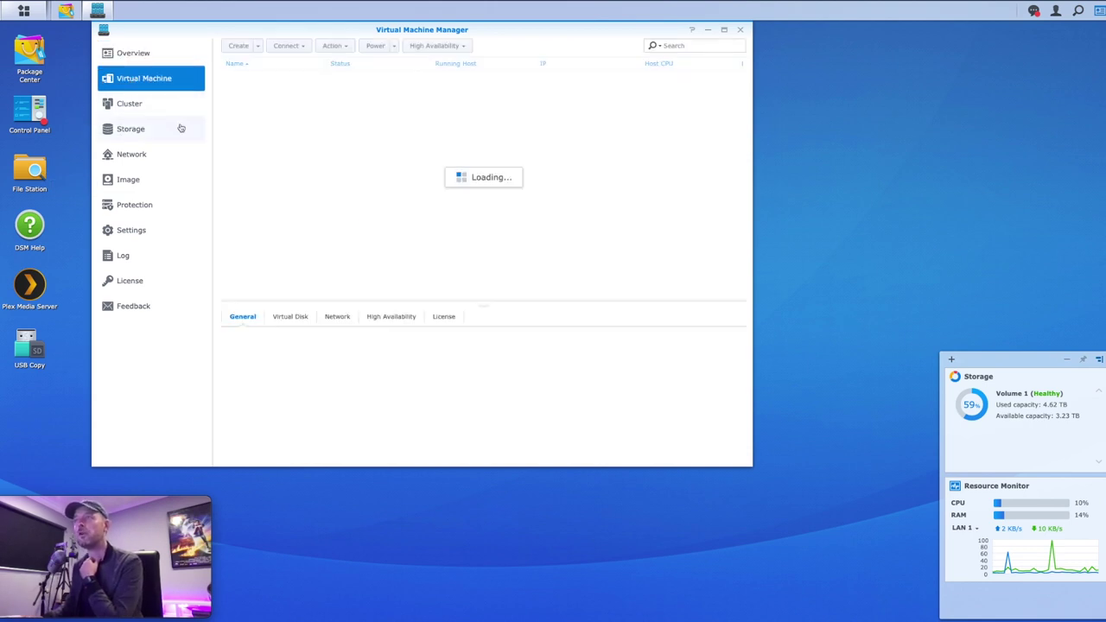
left_click(128, 106)
left_click(135, 133)
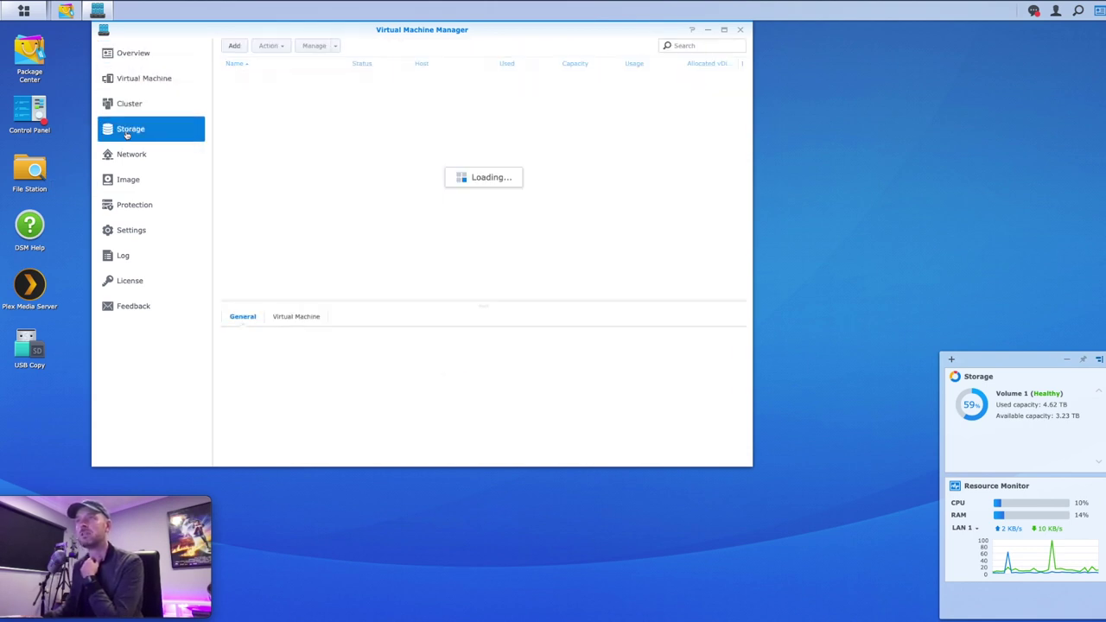
left_click(130, 155)
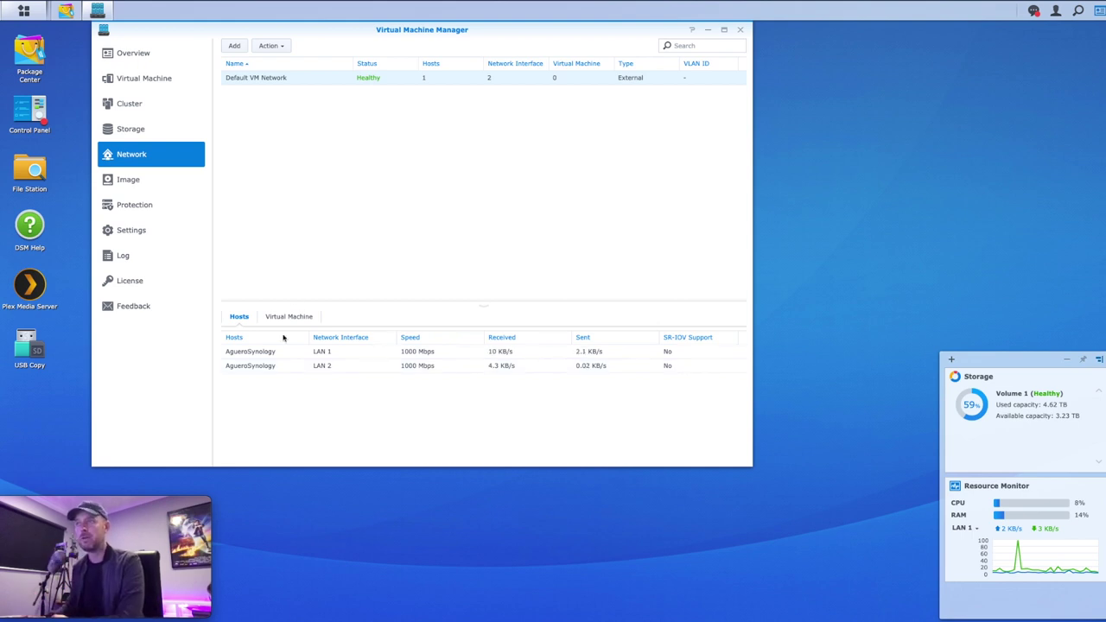
left_click(287, 318)
left_click(231, 318)
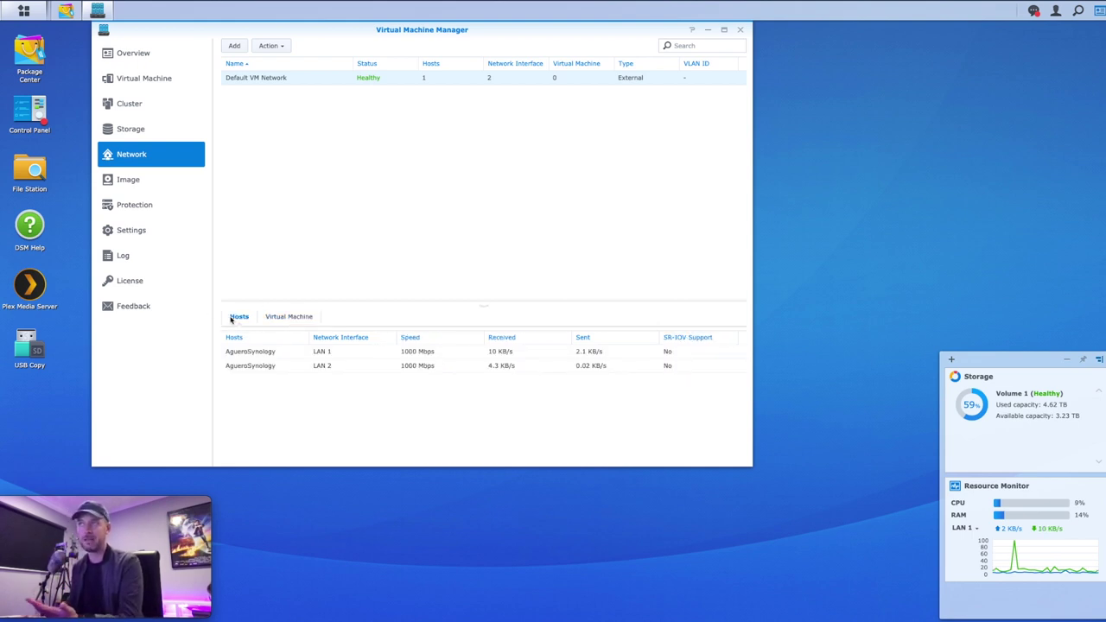
left_click(137, 129)
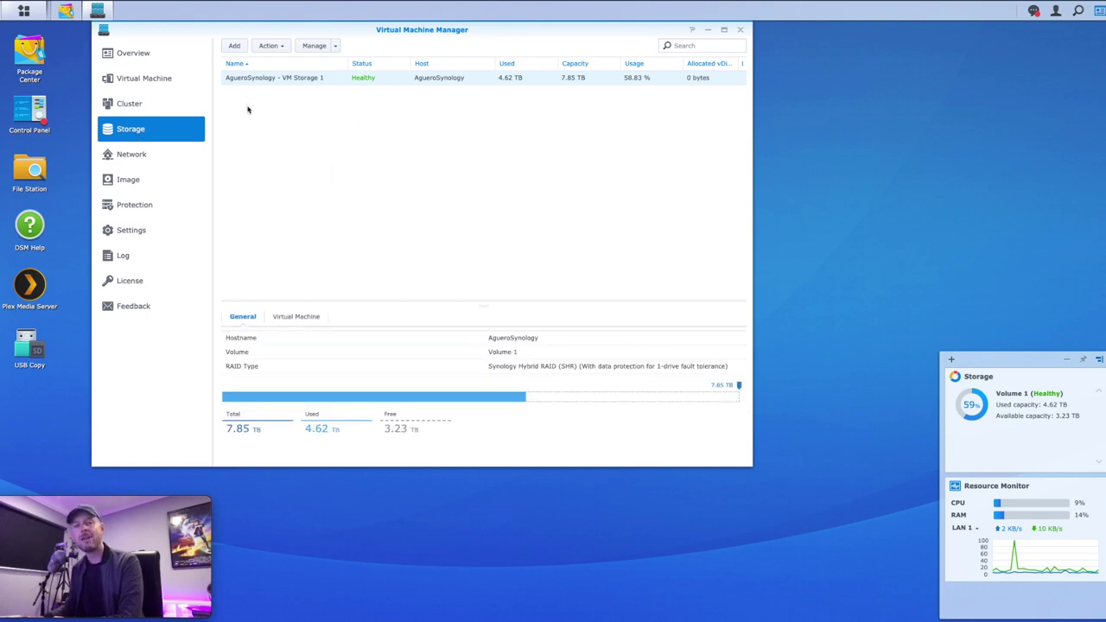
left_click(136, 106)
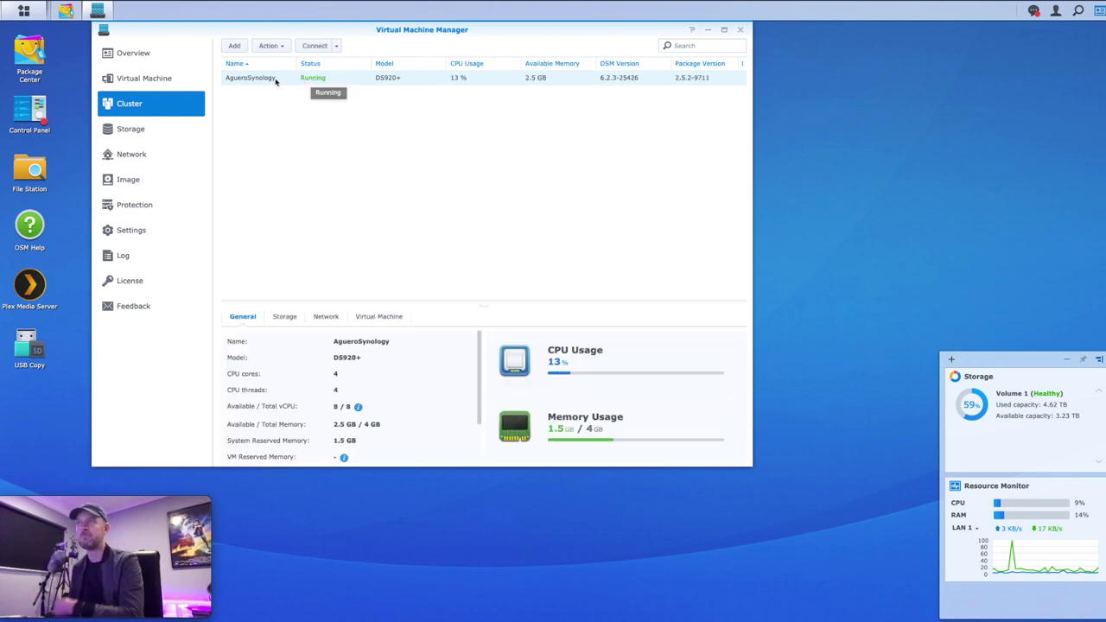
Start creating a Microsoft Windows virtual machine and store it on the NAS's listed storage volume
left_click(147, 82)
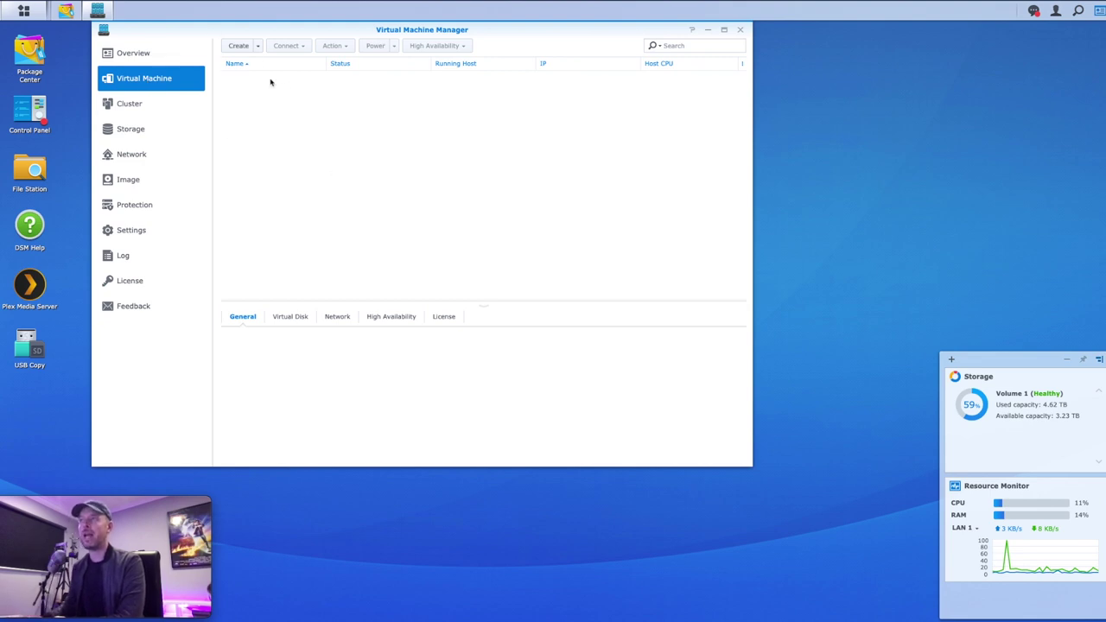
left_click(258, 46)
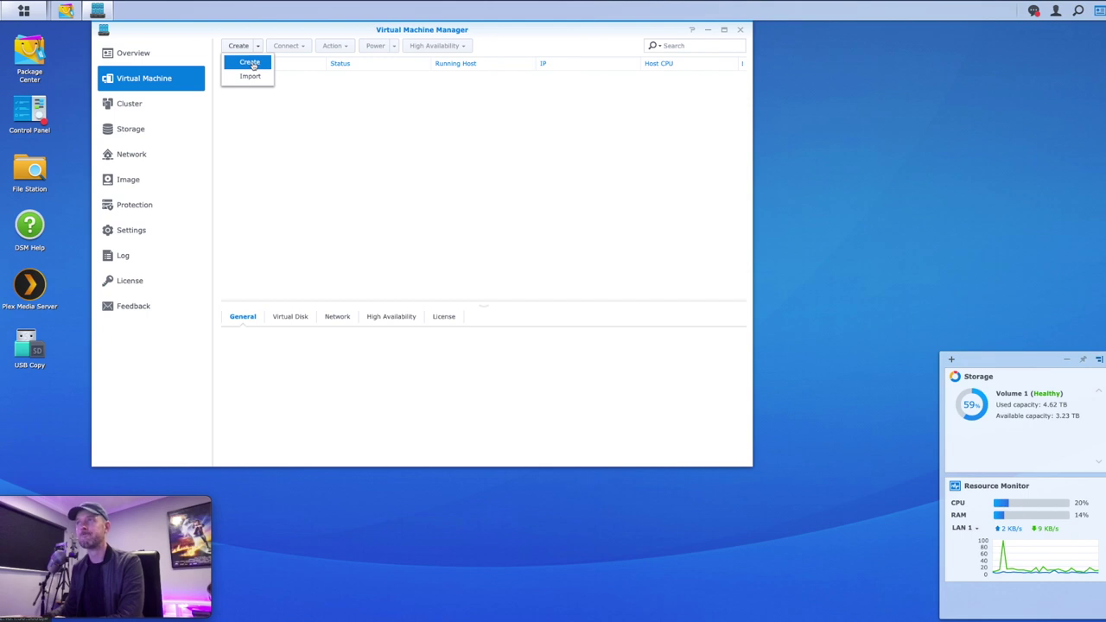
left_click(253, 65)
left_click_drag(363, 124, 355, 109)
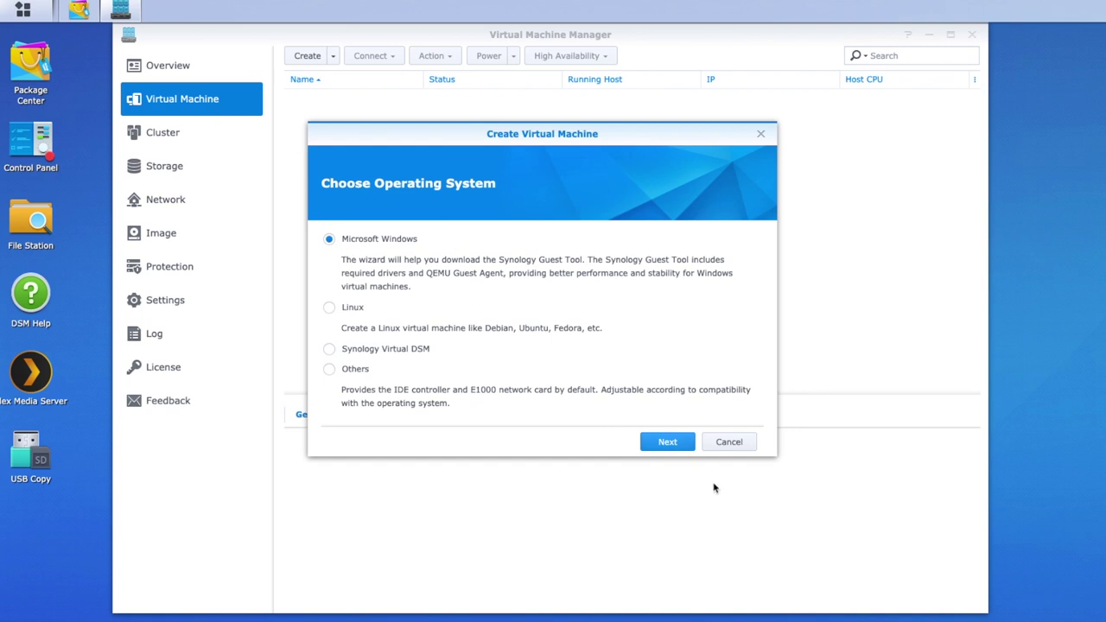
left_click(677, 445)
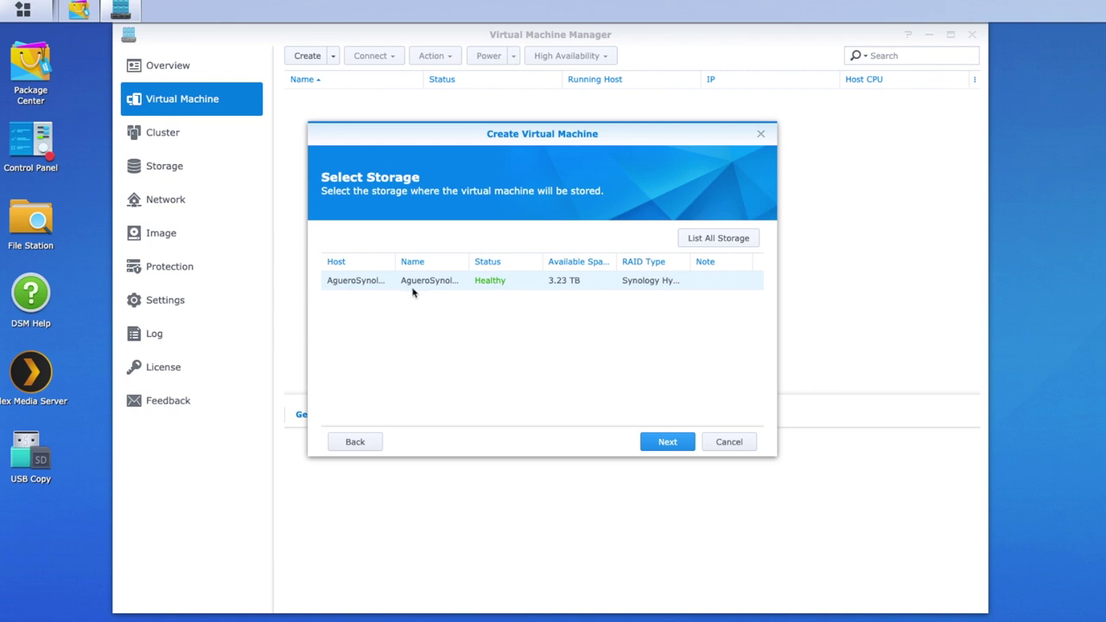
left_click(673, 444)
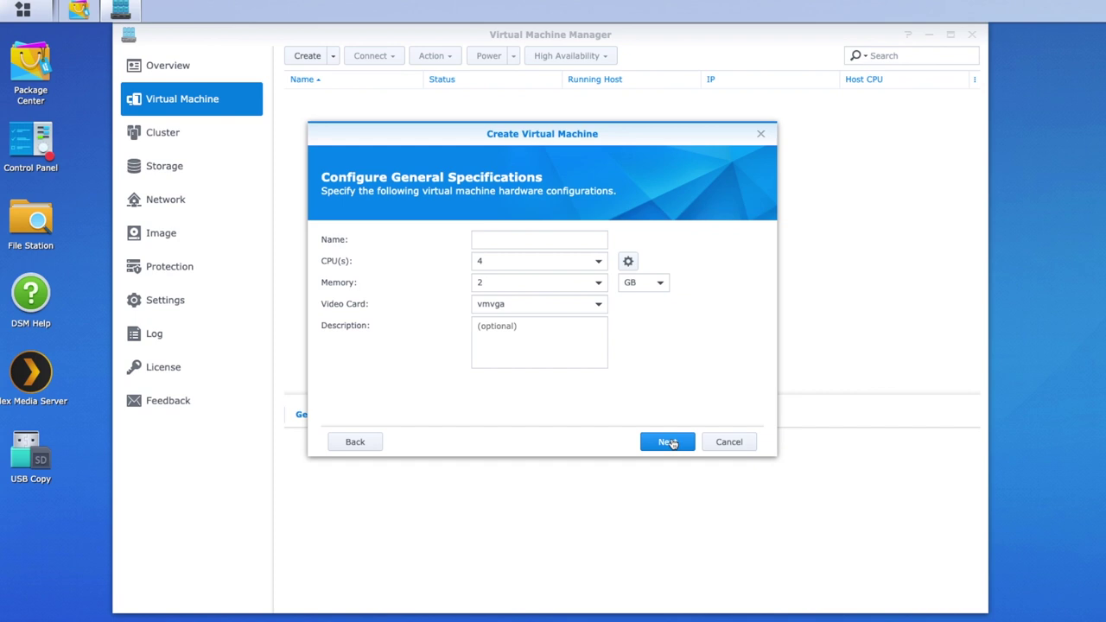
Name the new virtual machine Win10ServerTest
left_click(496, 241)
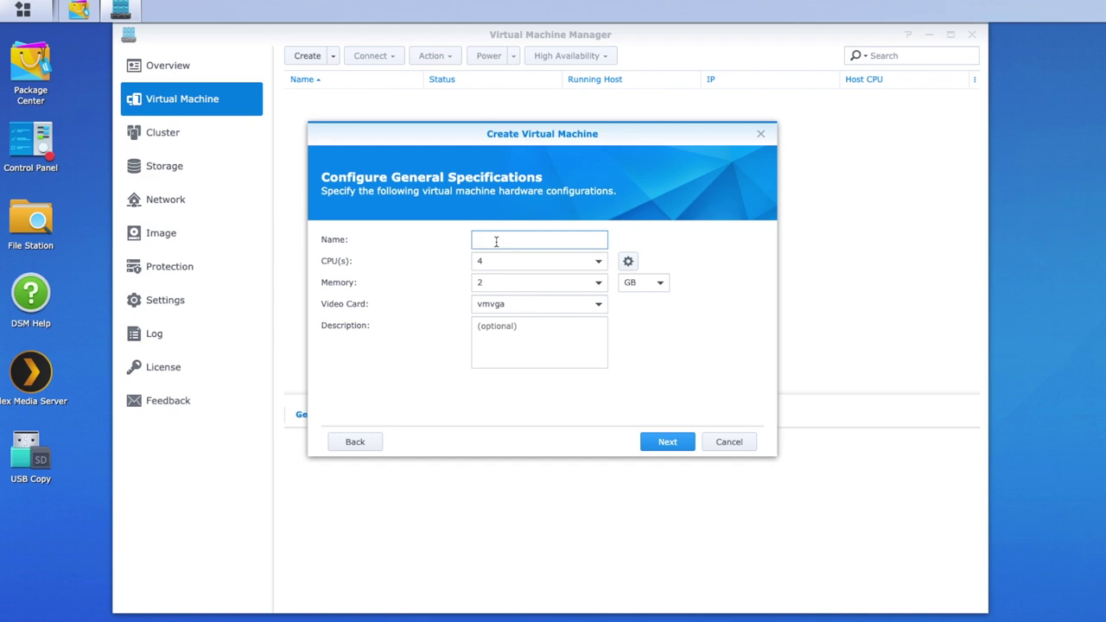
type("WinServer")
left_click(495, 240)
type("10")
left_click(536, 237)
type("Test")
left_click_drag(476, 137, 475, 140)
Assign 2 CPUs to the virtual machine and keep its memory at 2 GB
left_click(599, 270)
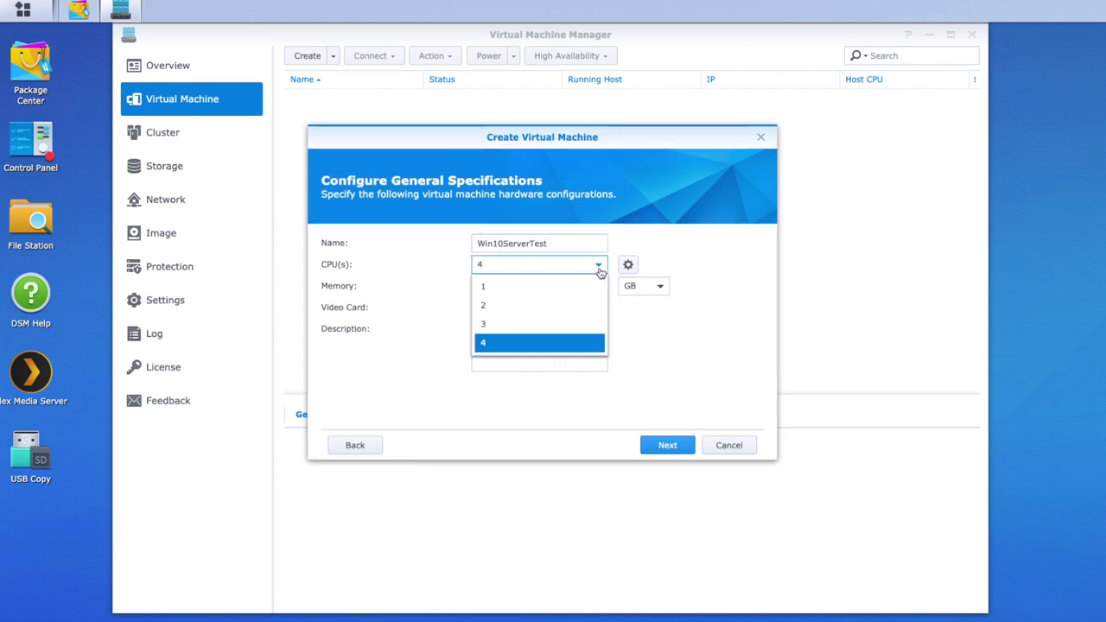
left_click(510, 309)
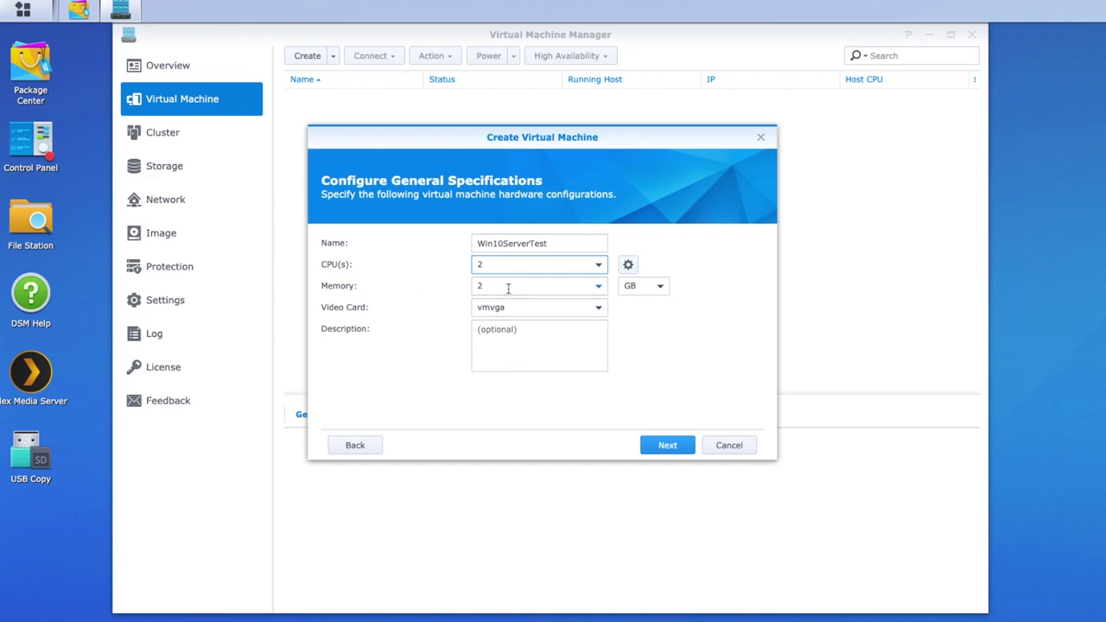
left_click(531, 286)
left_click(598, 286)
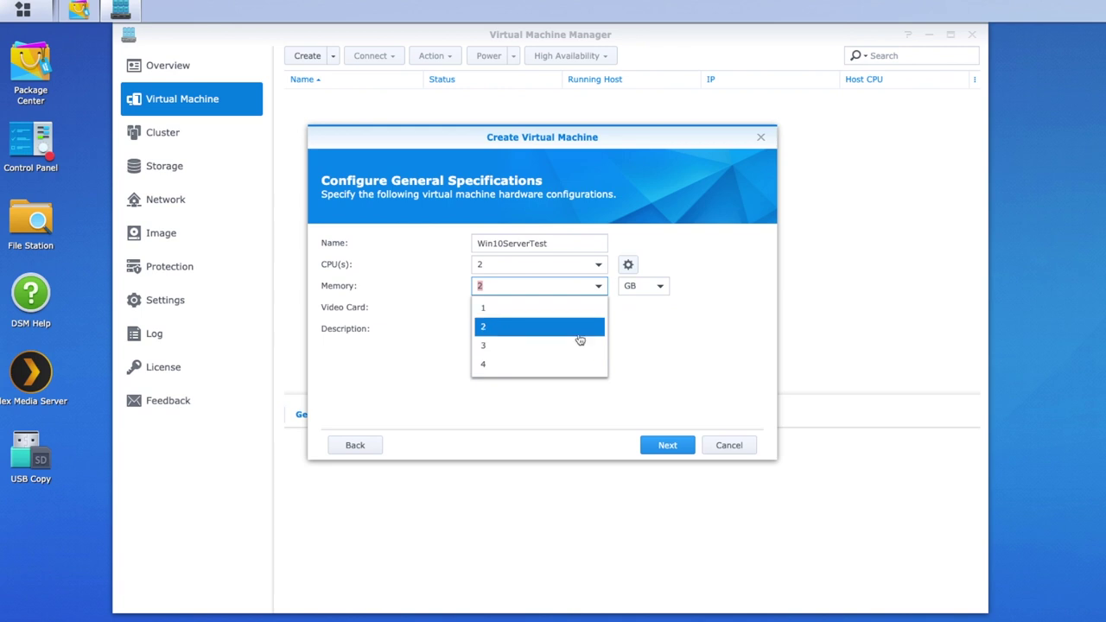
left_click(670, 345)
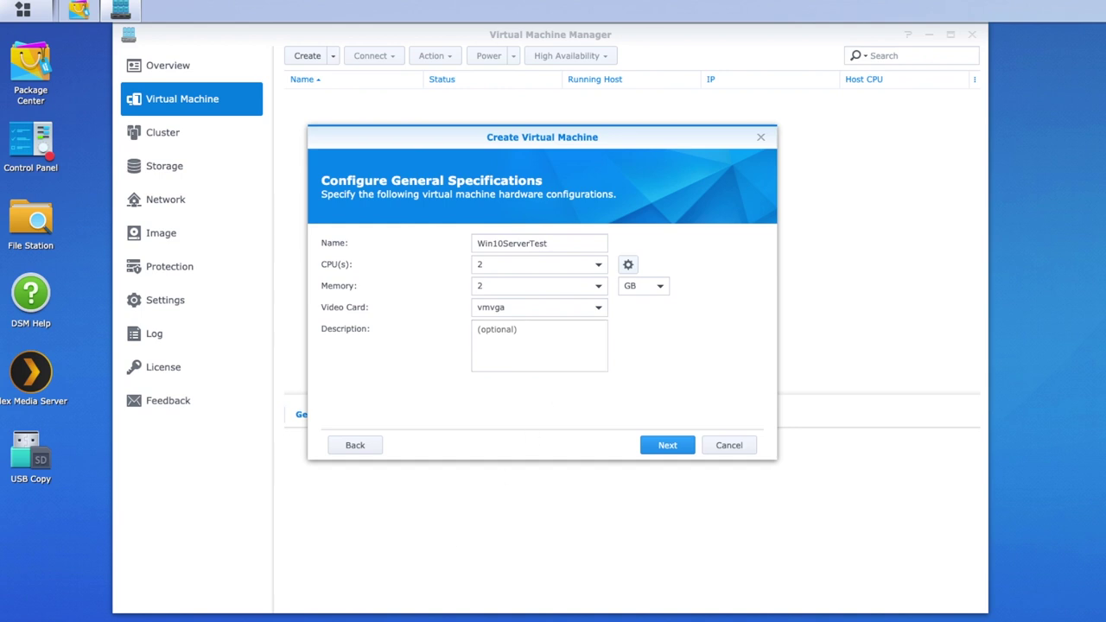
left_click(667, 446)
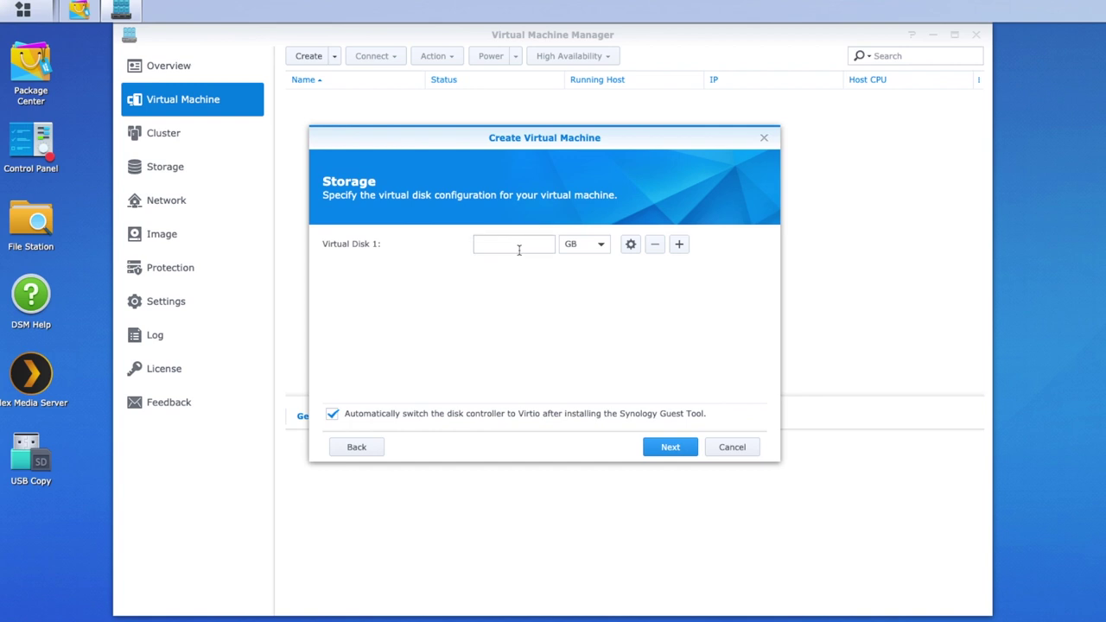
Specify the size of Virtual Disk 1 in GB and keep the virtual machine on the Default VM Network
left_click(533, 244)
left_click(668, 448)
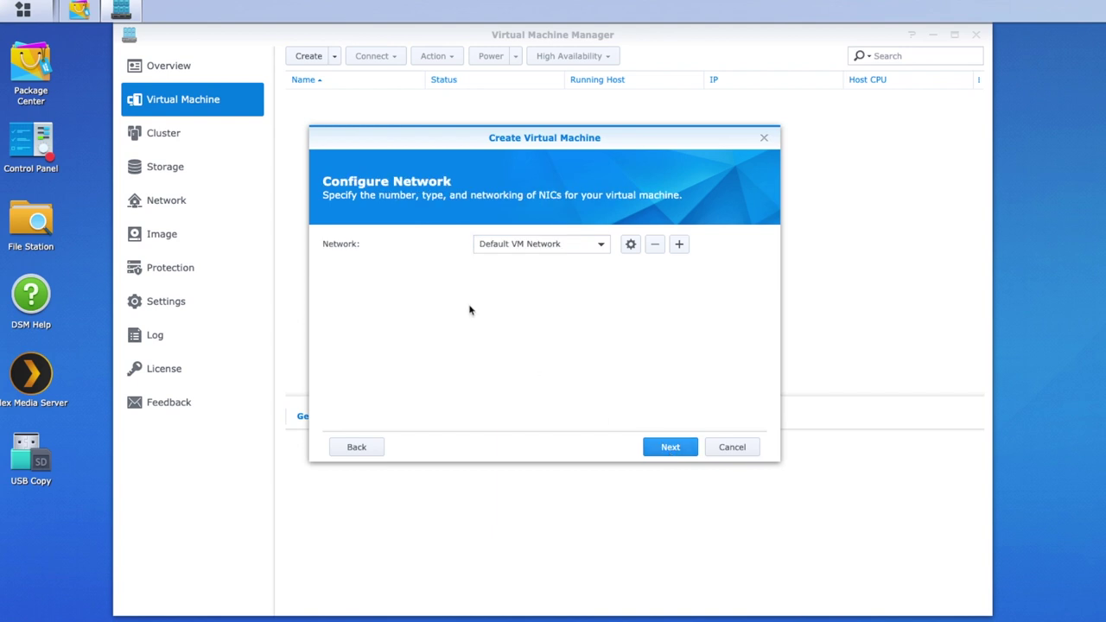
left_click(596, 247)
left_click(516, 271)
left_click(570, 250)
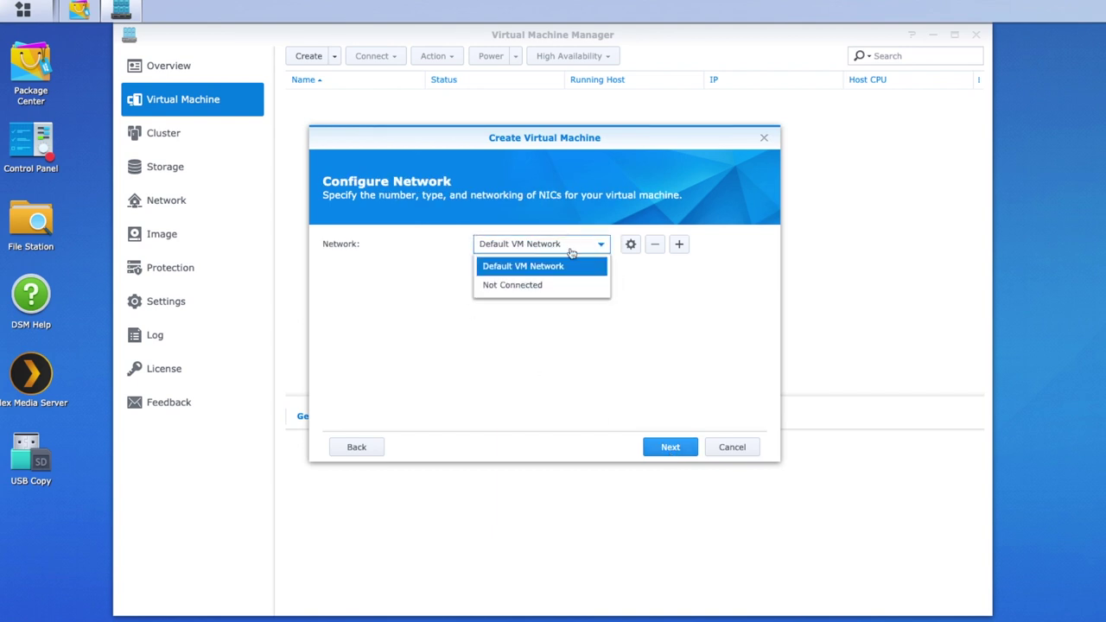
left_click(610, 365)
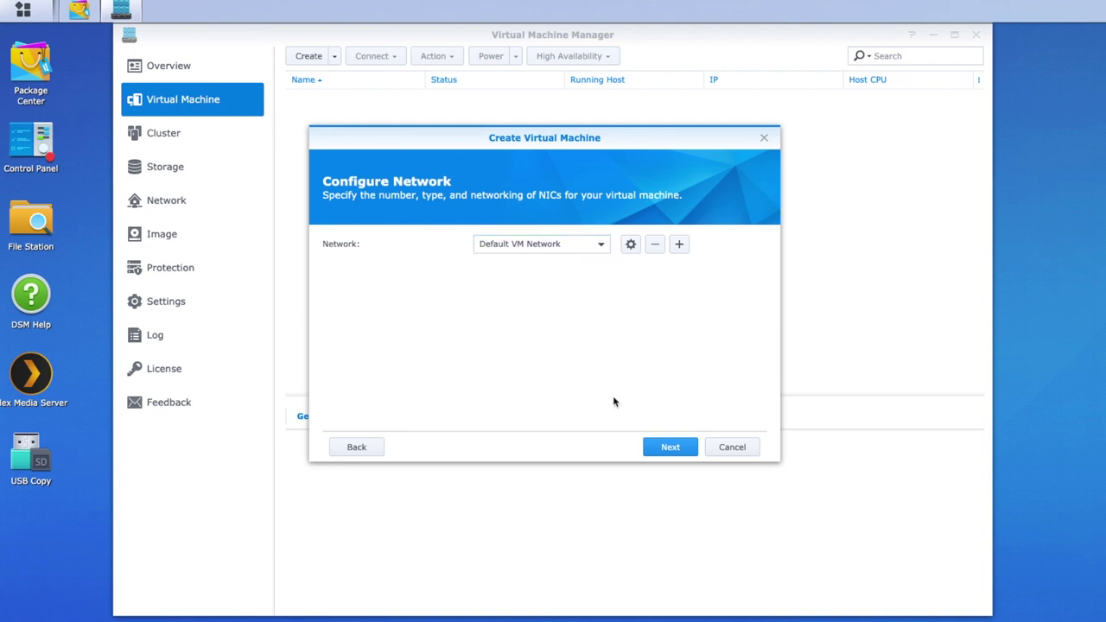
left_click(673, 447)
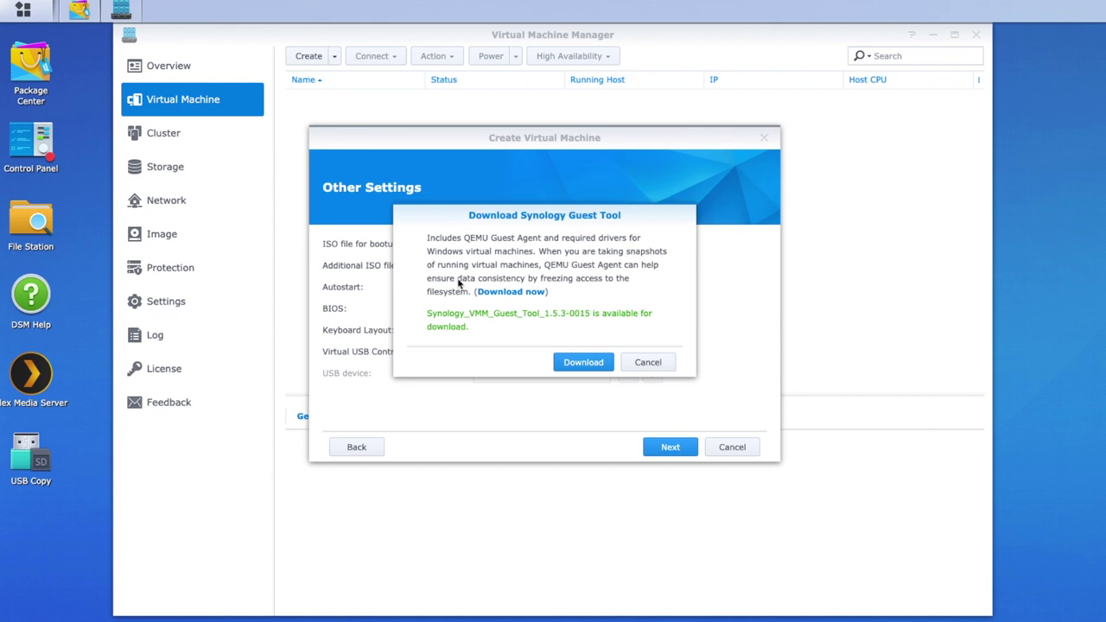
Download the Synology Guest Tool 1.5.3-0015 and use it as the additional ISO file
left_click(588, 363)
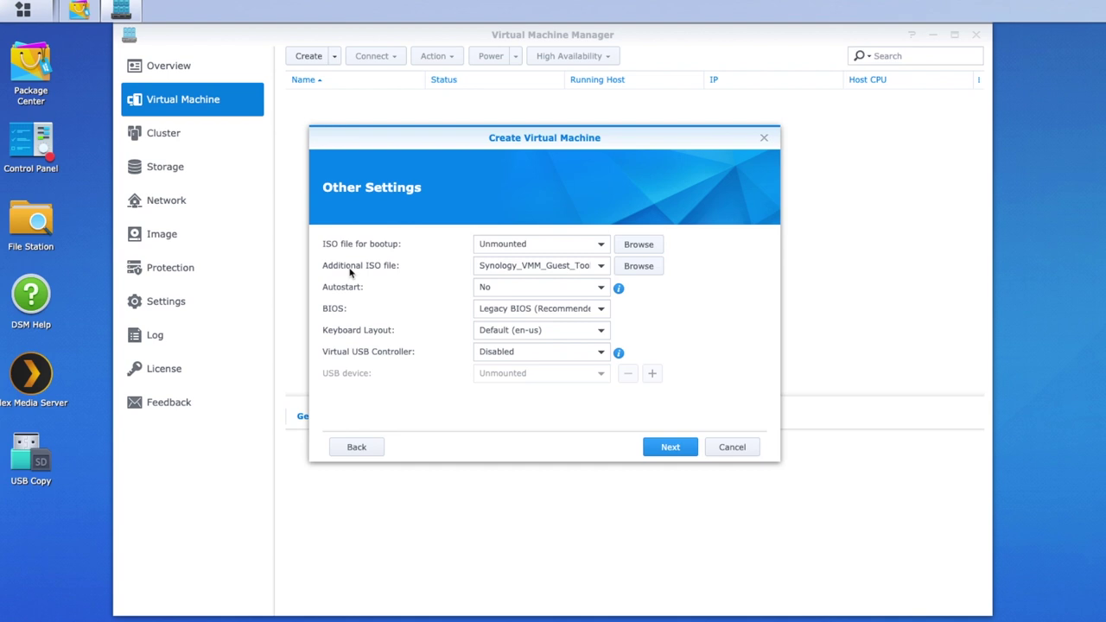
left_click(609, 268)
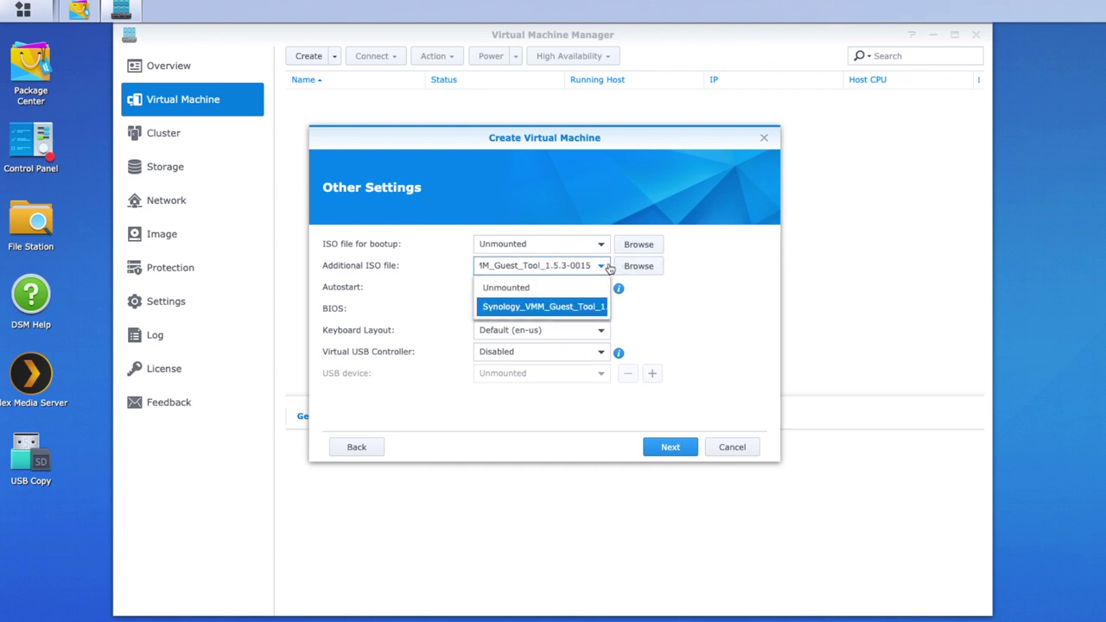
left_click(542, 307)
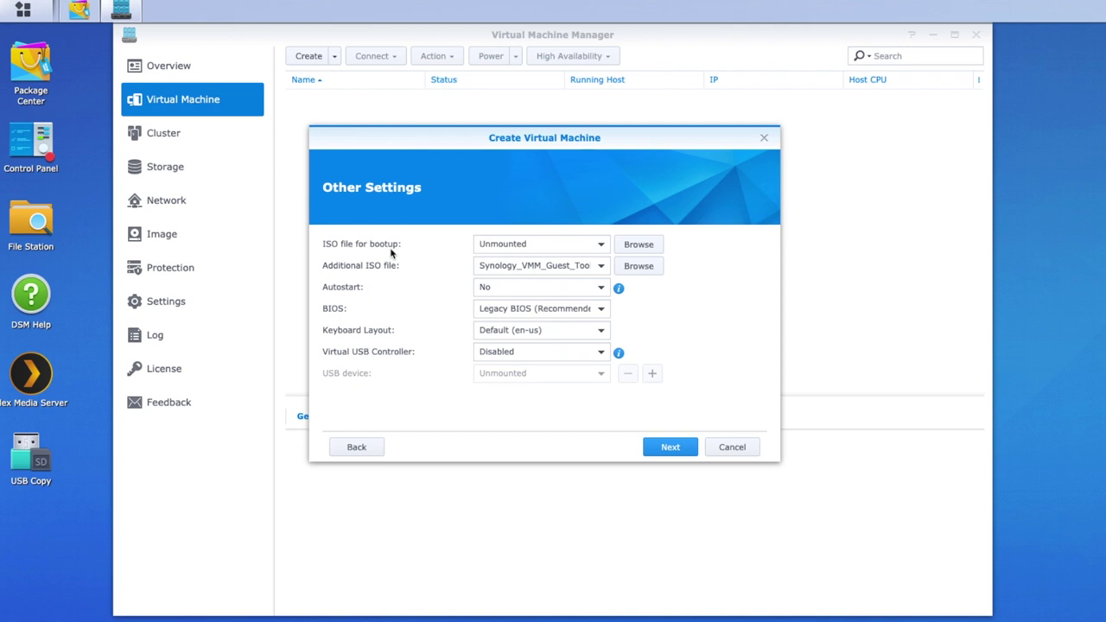
left_click(30, 230)
left_click_drag(112, 37, 166, 60)
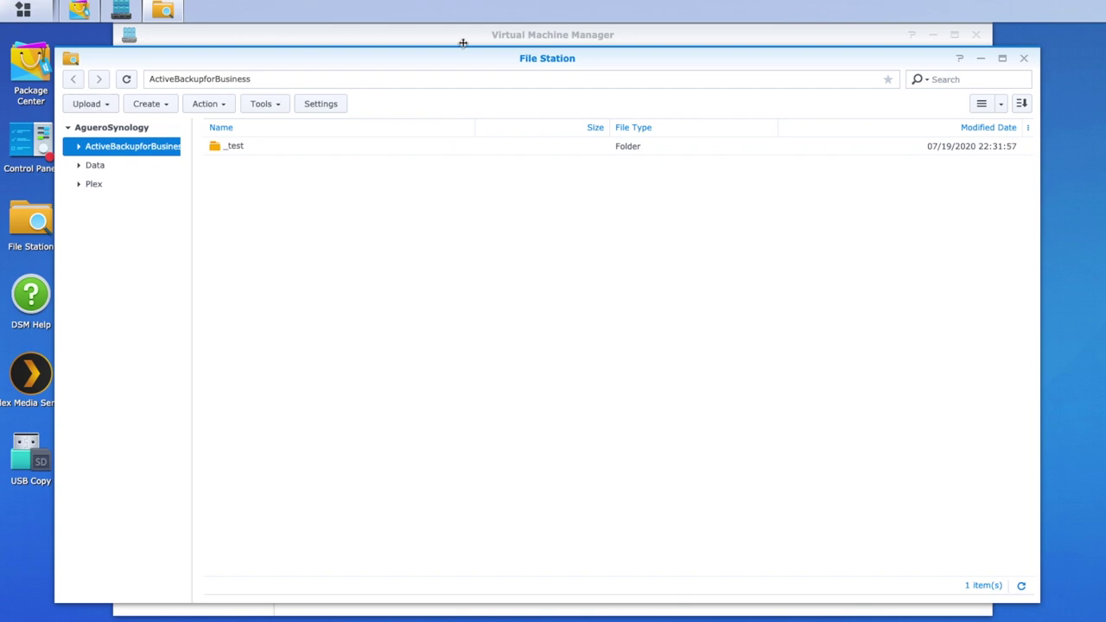
left_click(1024, 58)
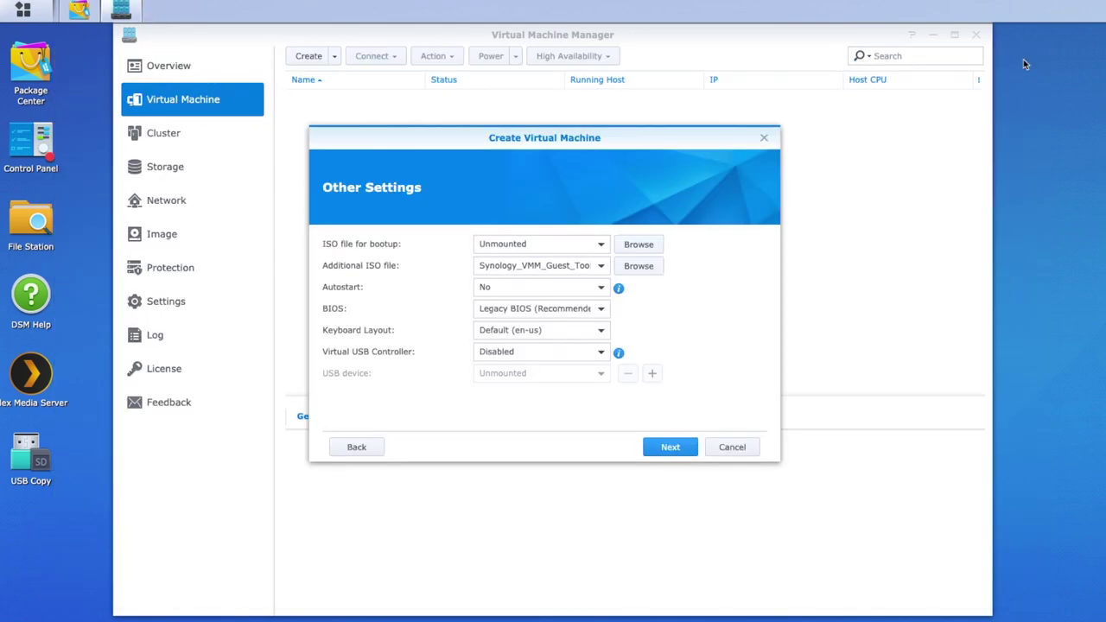
Set the bootup ISO to Win10_1903_V2_English_x64.iso from the NAS folder Data/Applications/MICROSOFT/MS Windows 10
left_click(600, 249)
left_click(652, 250)
left_click(334, 222)
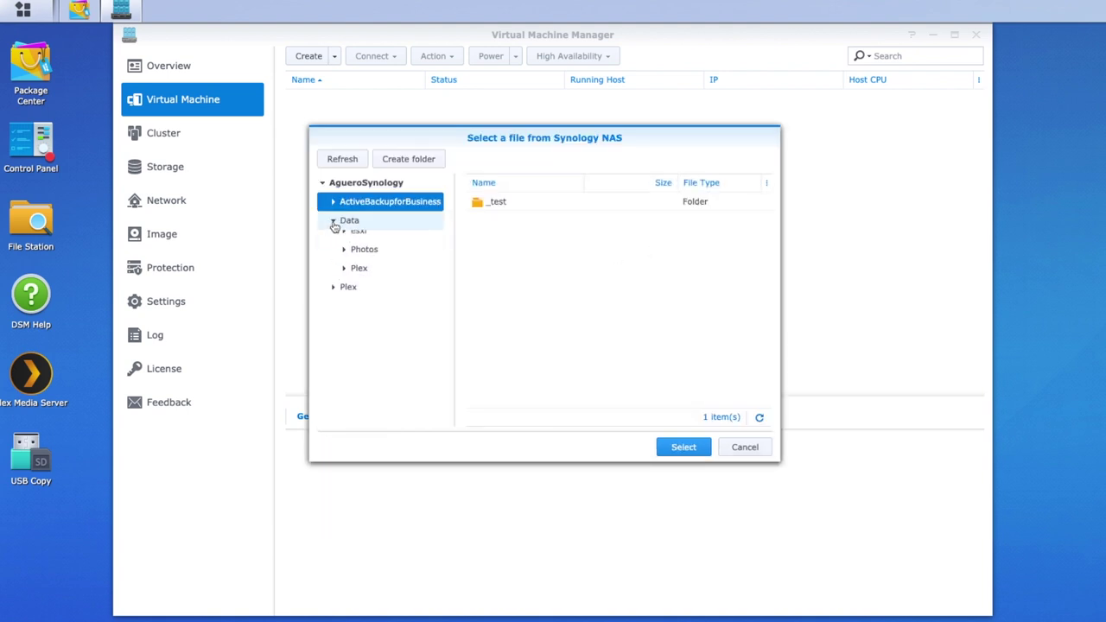
left_click(345, 239)
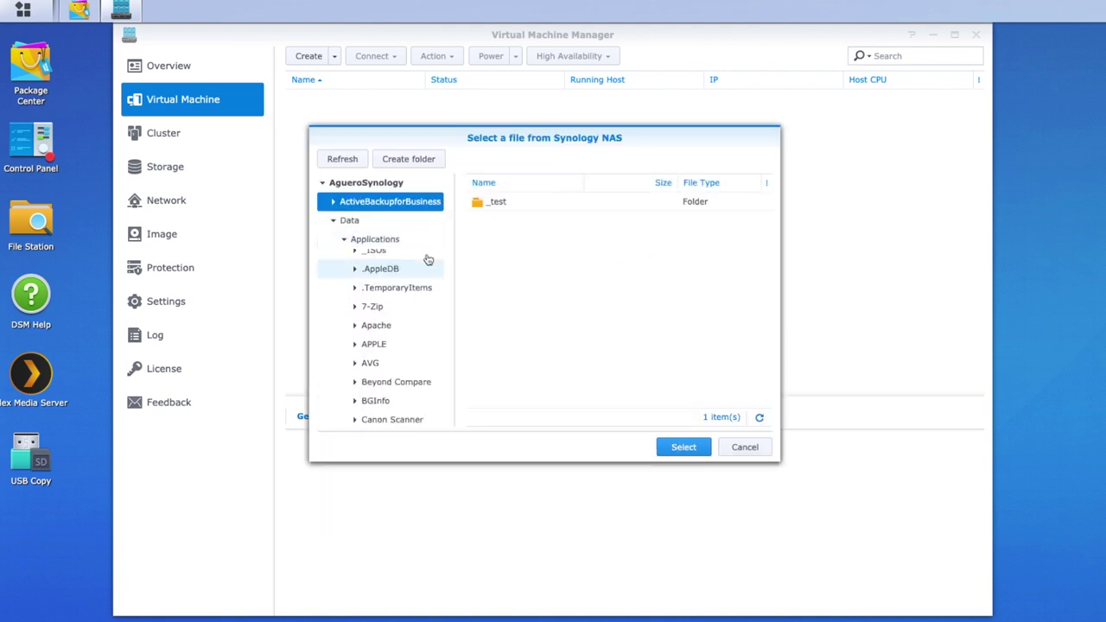
scroll(424, 264, "down", 10)
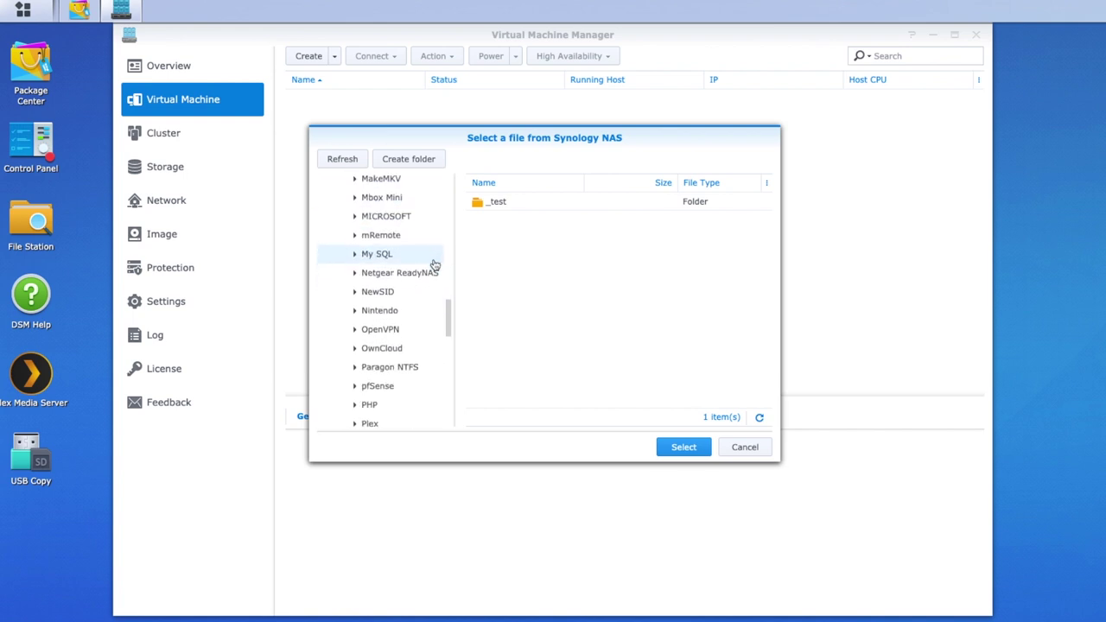
scroll(435, 263, "up", 2)
left_click(354, 261)
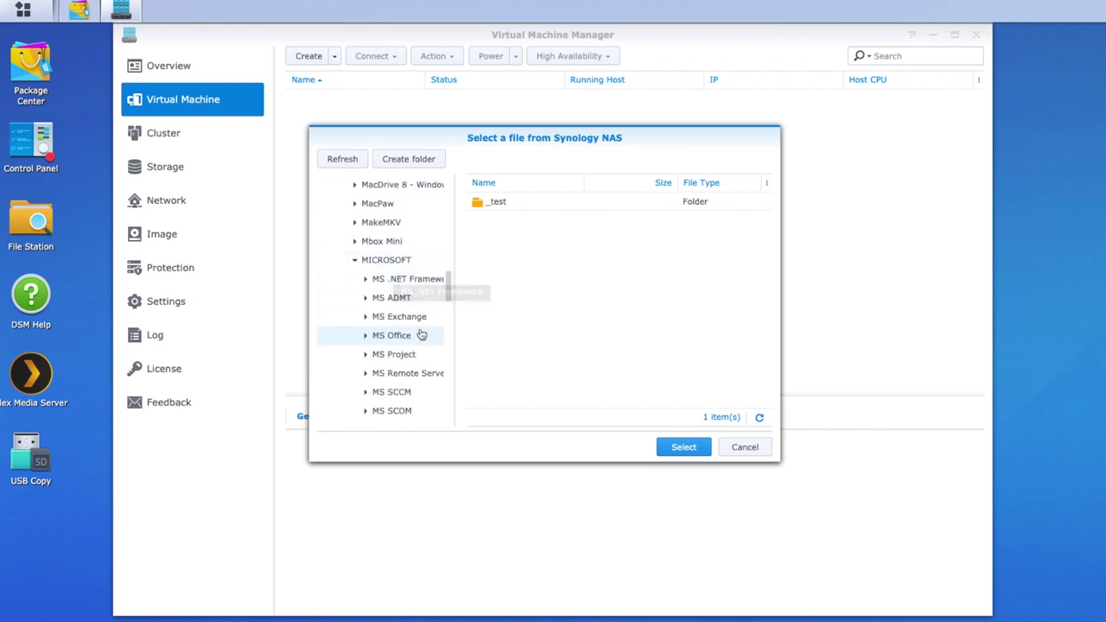
scroll(421, 336, "down", 5)
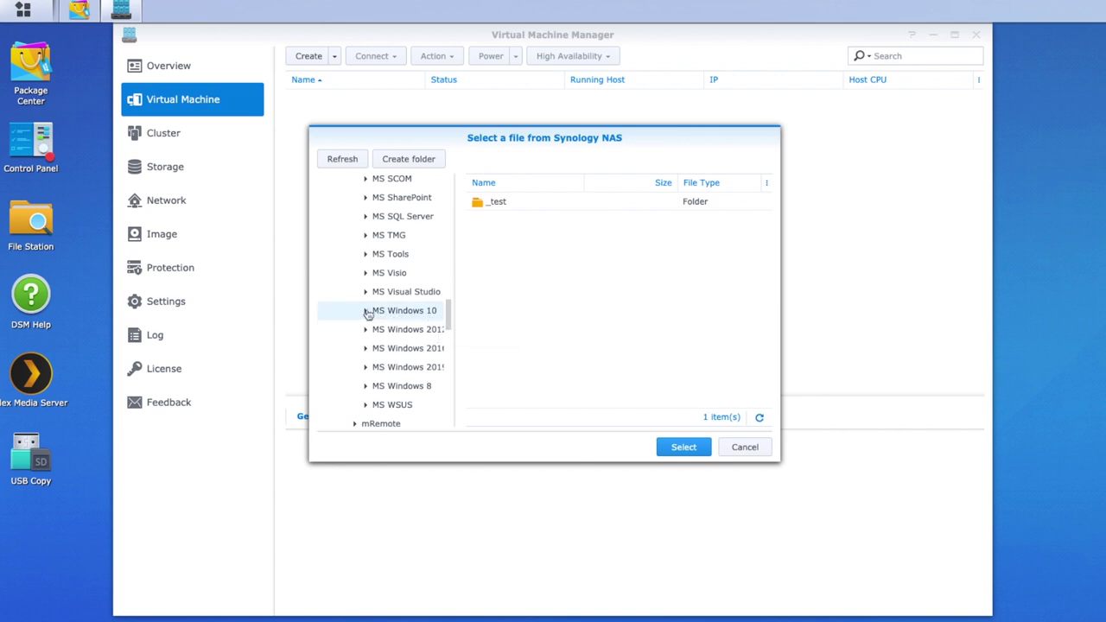
left_click(403, 313)
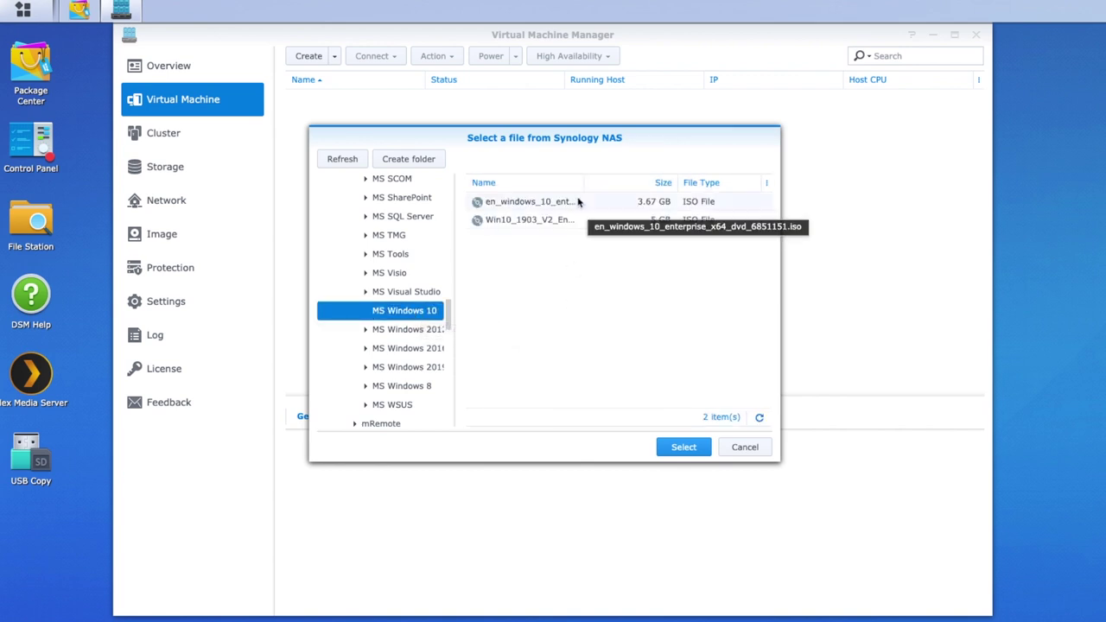
left_click_drag(585, 182, 660, 183)
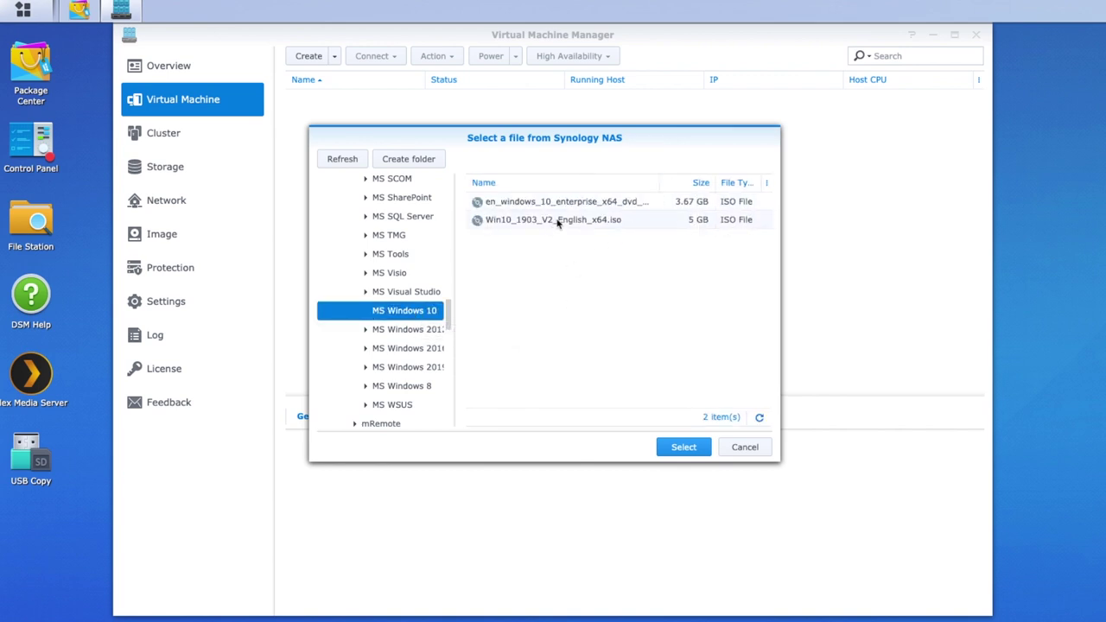
left_click(557, 222)
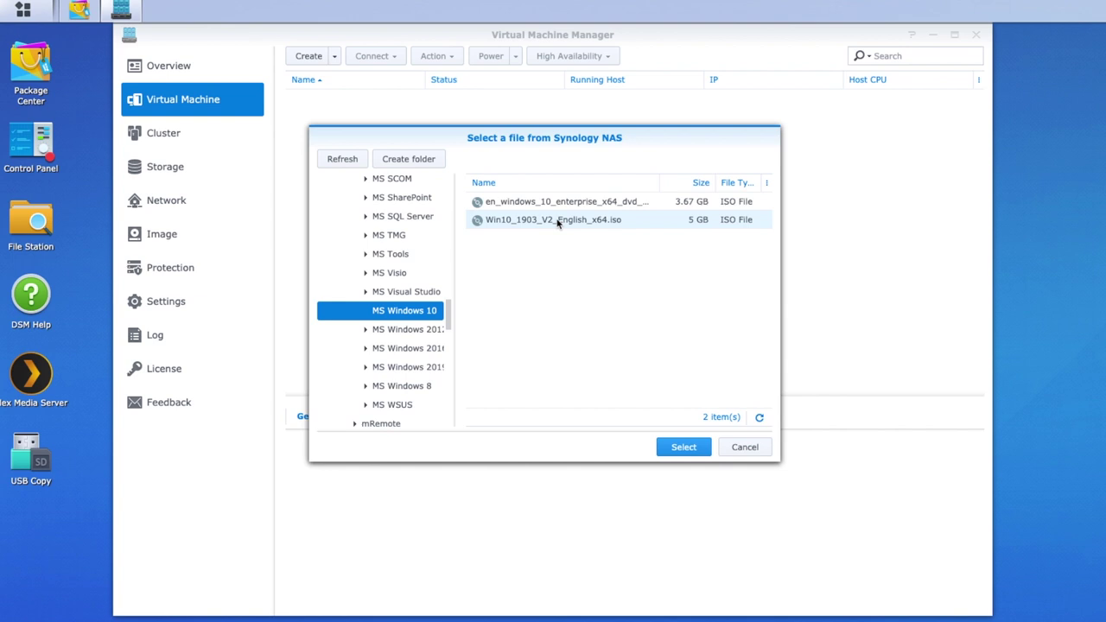
left_click(684, 447)
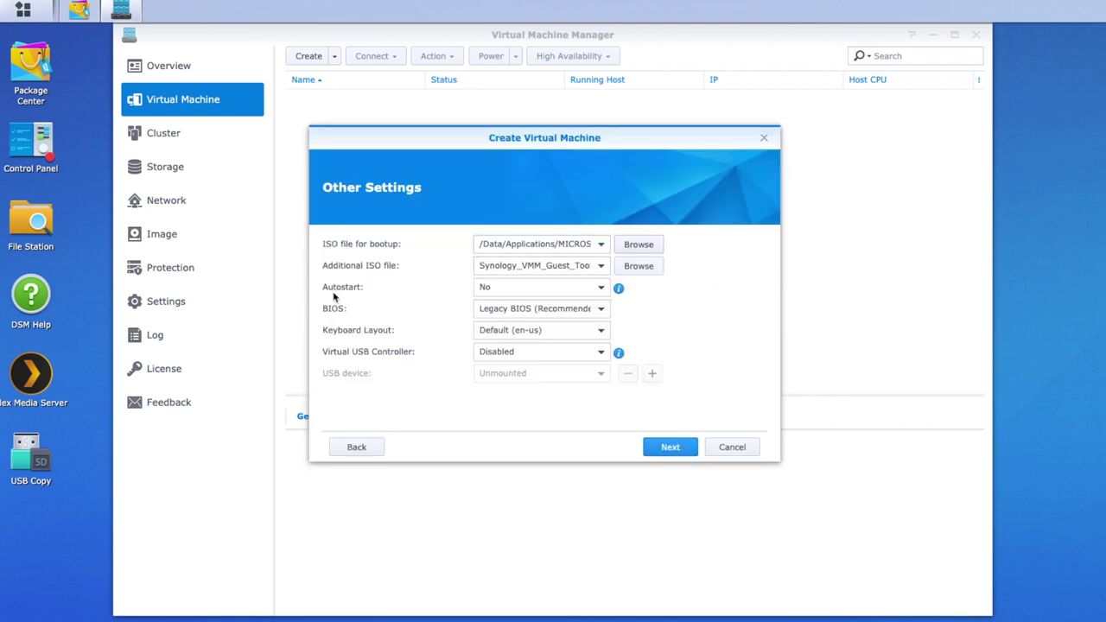
Set the virtual machine's autostart to Yes and accept the remaining settings with Legacy BIOS
left_click(596, 289)
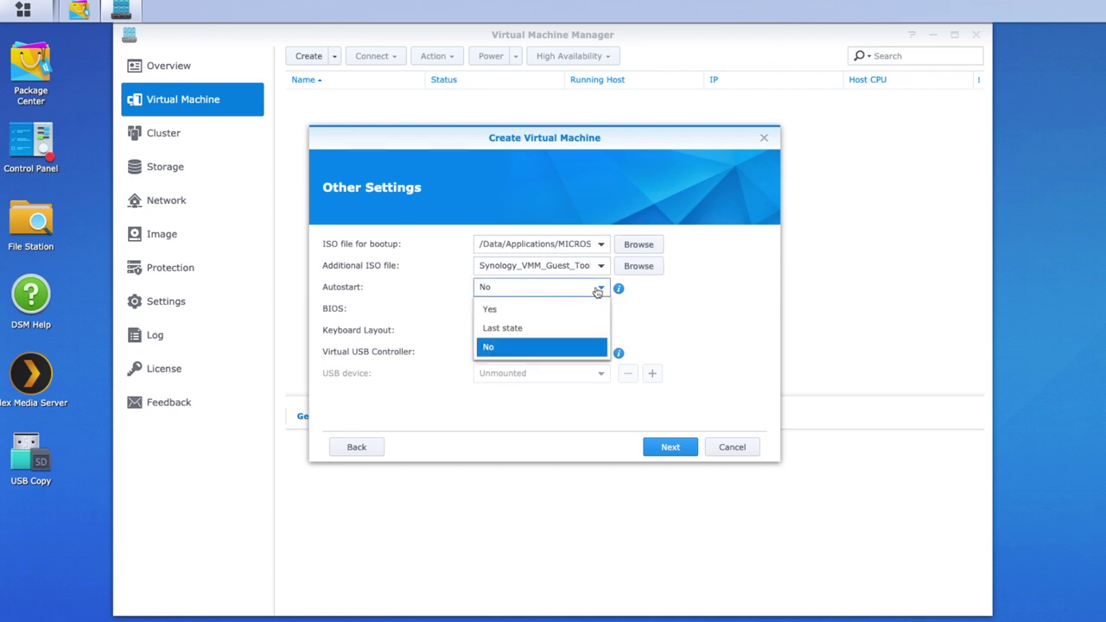
left_click(516, 319)
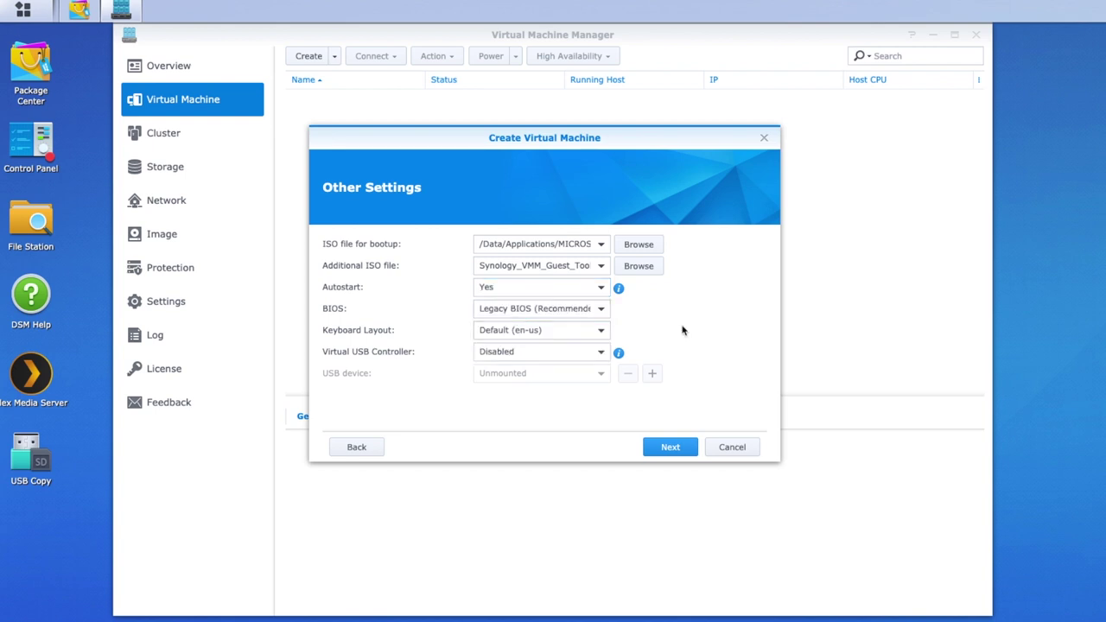
left_click(592, 312)
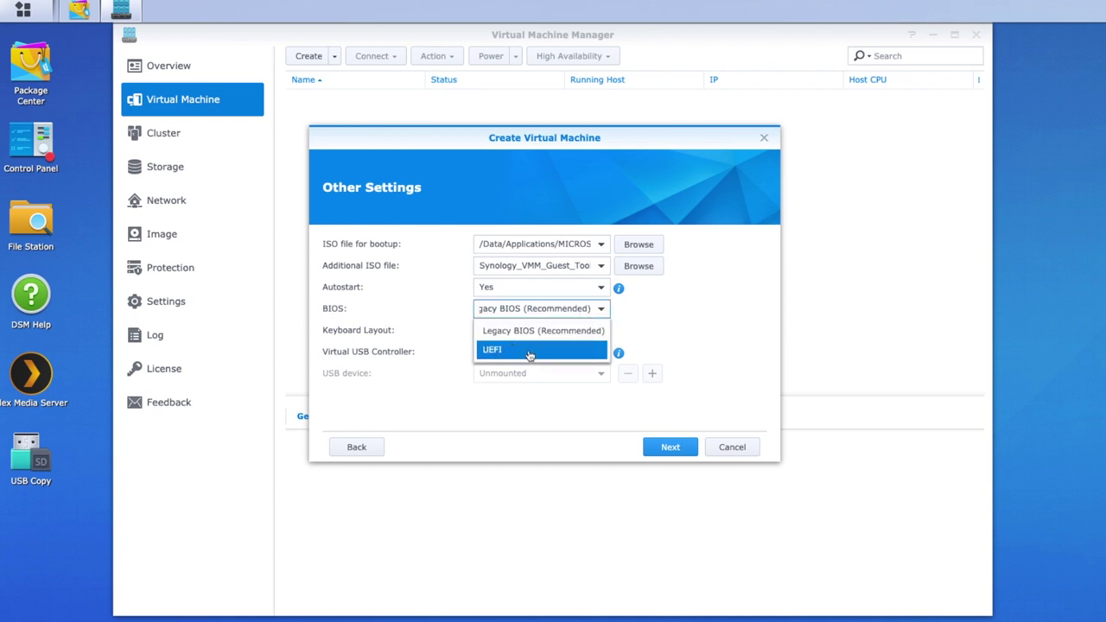
left_click(705, 347)
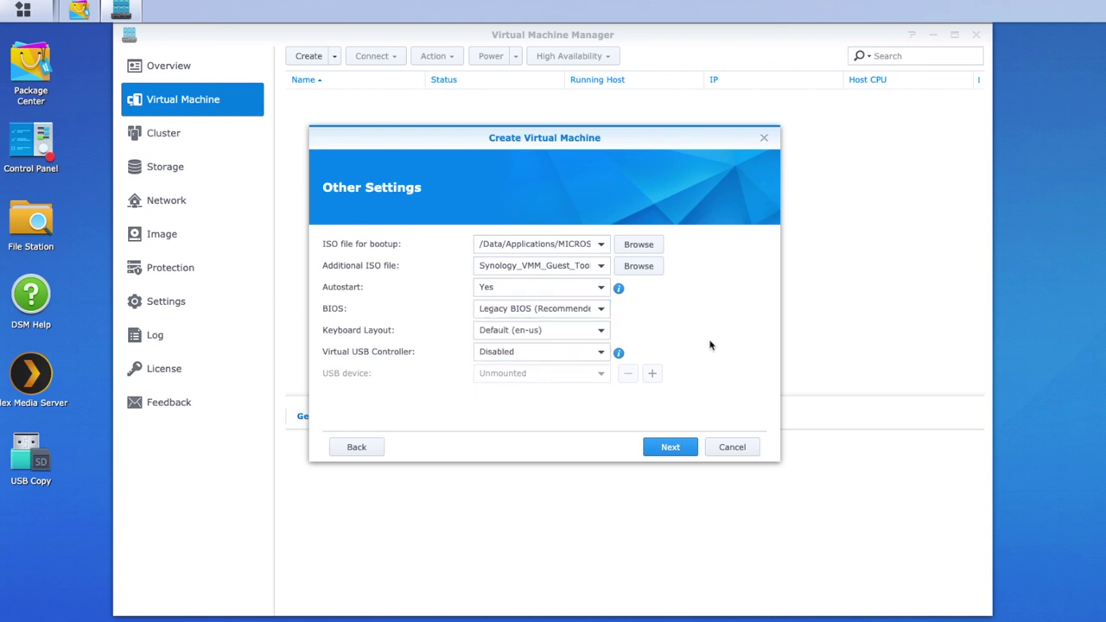
left_click(671, 447)
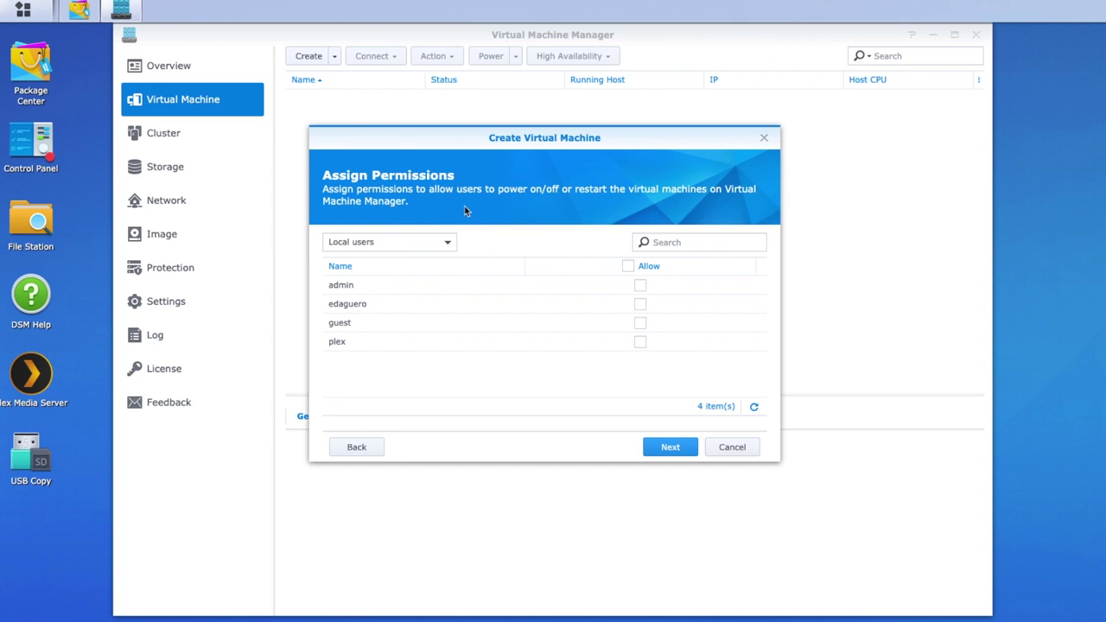
Allow the admin user to control the virtual machine's power and finish creating it
left_click(639, 285)
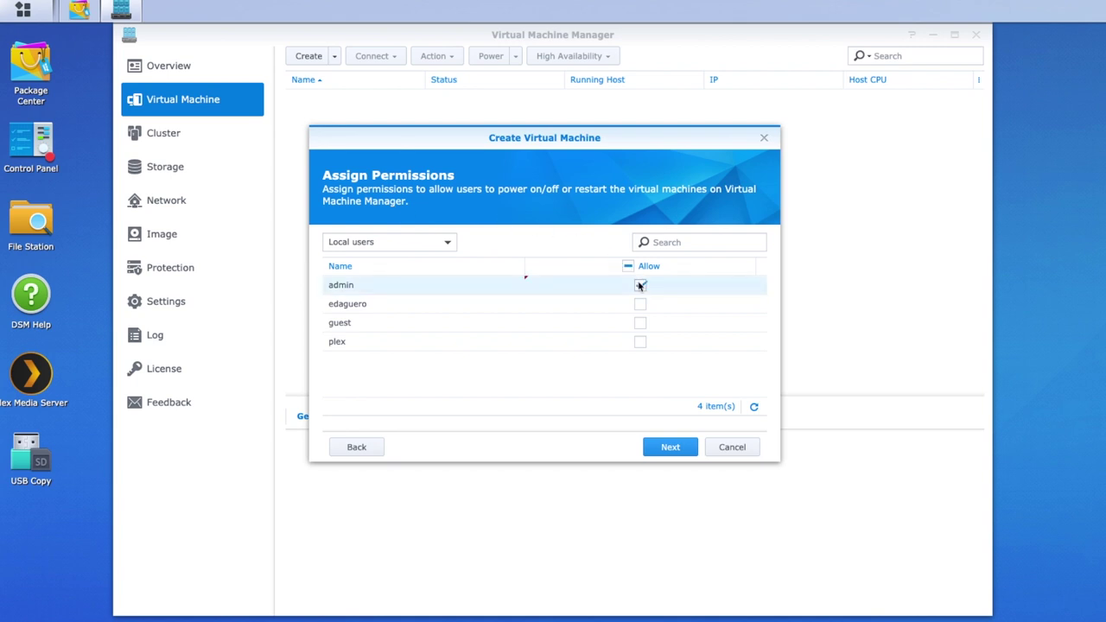
left_click(671, 447)
left_click(671, 448)
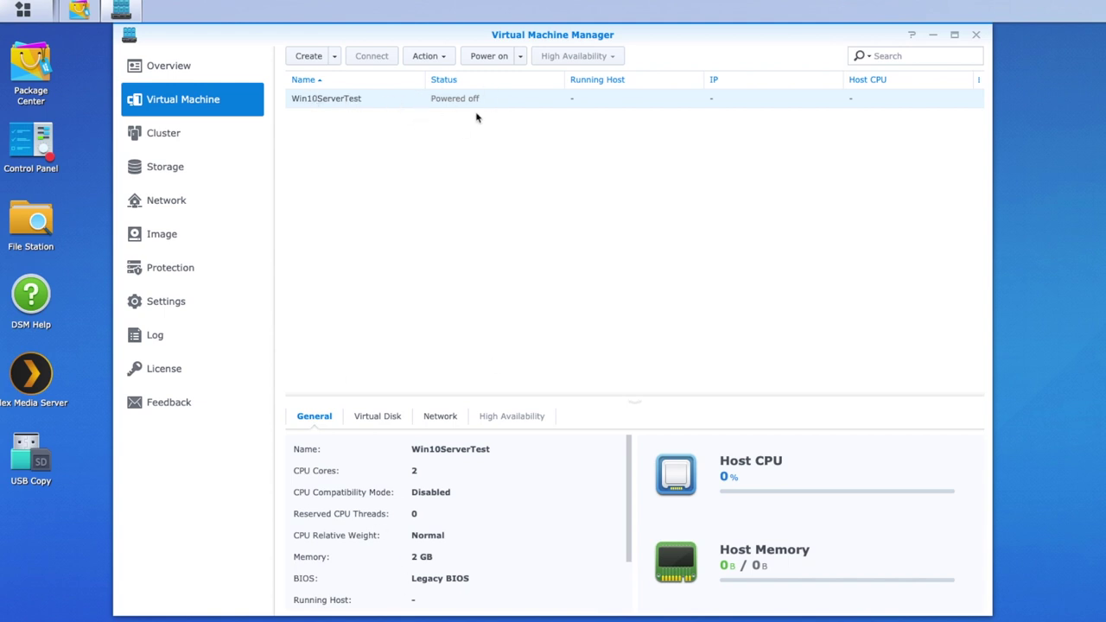
Review the general, virtual disk and network details of Win10ServerTest and open its power options
scroll(437, 517, "down", 3)
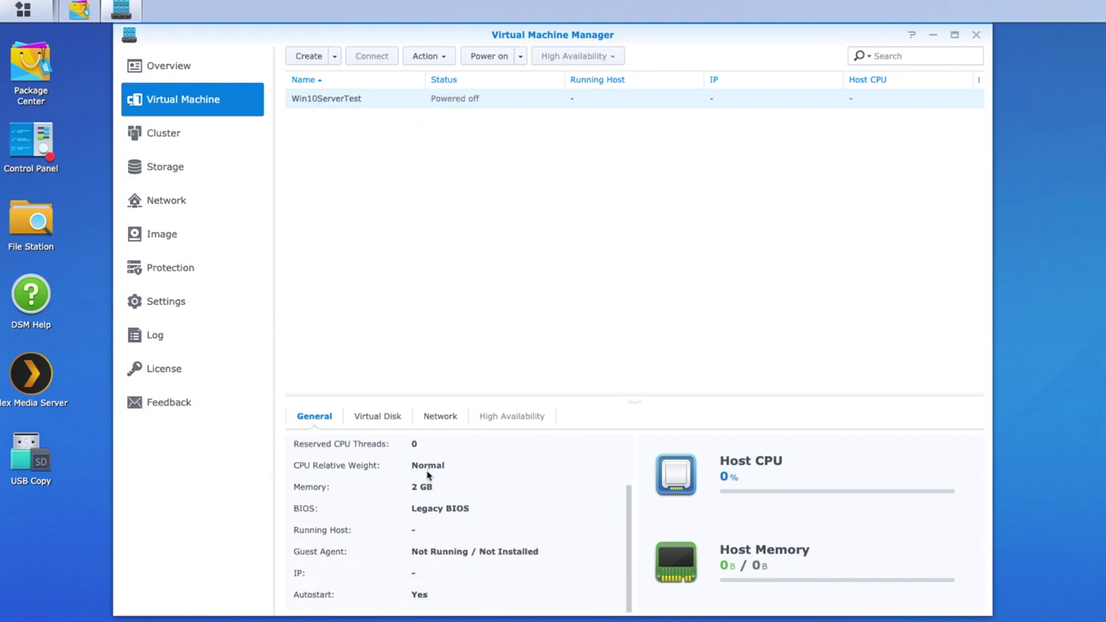
left_click(378, 417)
left_click(456, 424)
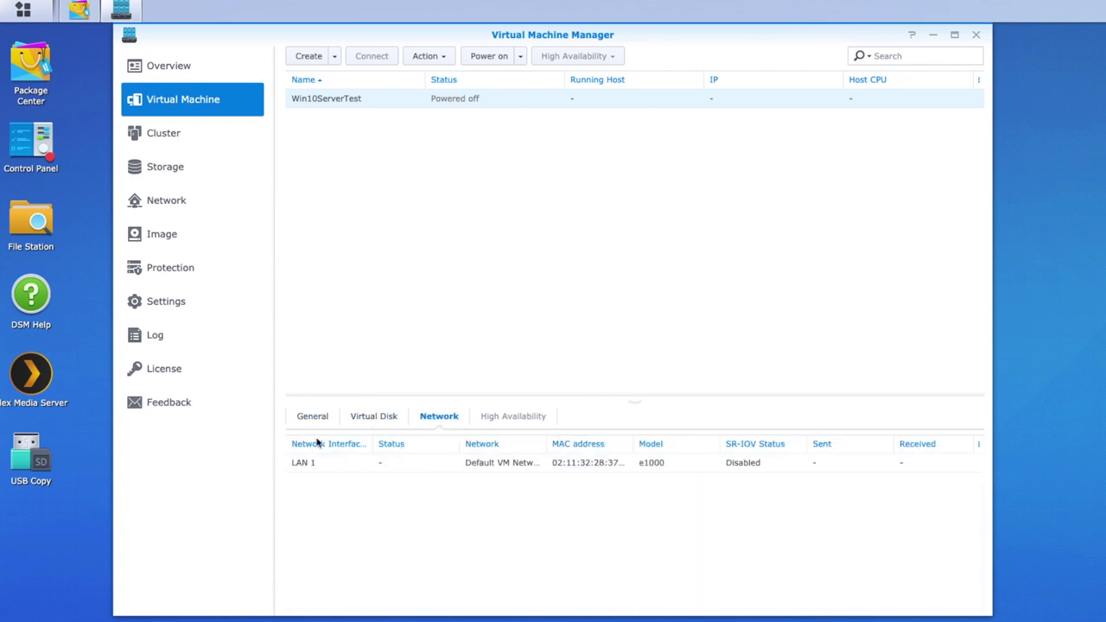
left_click(311, 427)
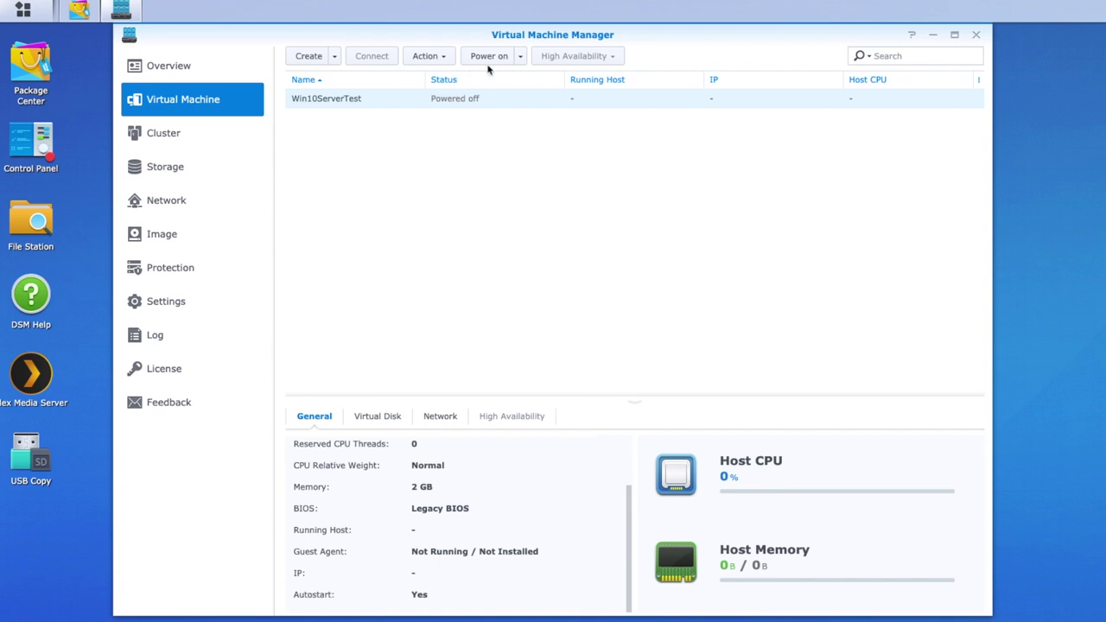
left_click(523, 58)
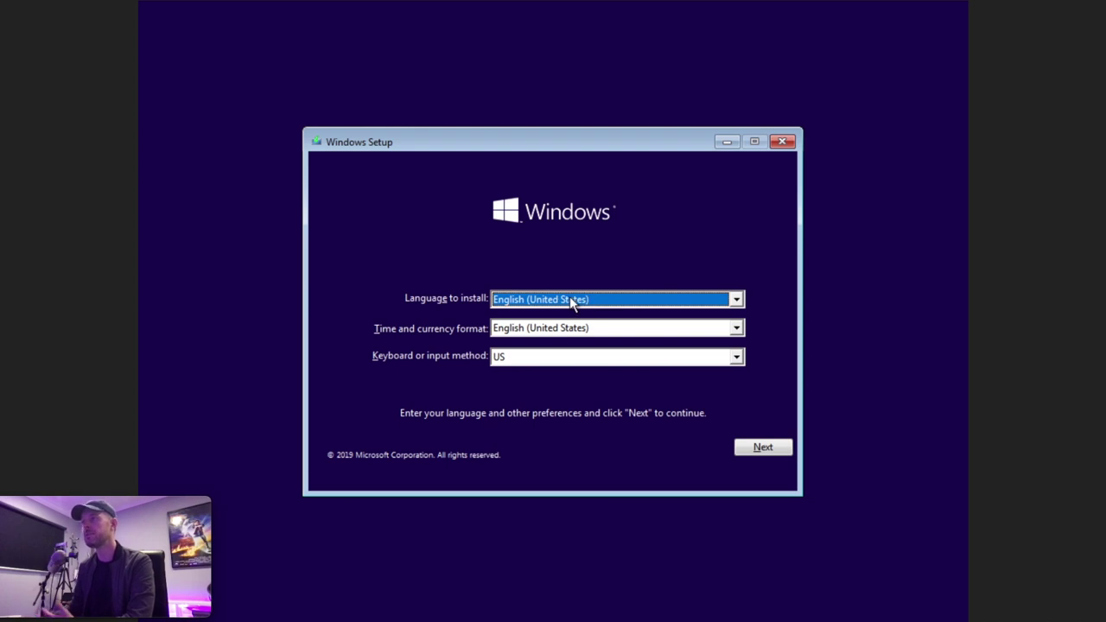
Set the Windows Setup time and currency format to English (Australia) and continue
left_click(577, 332)
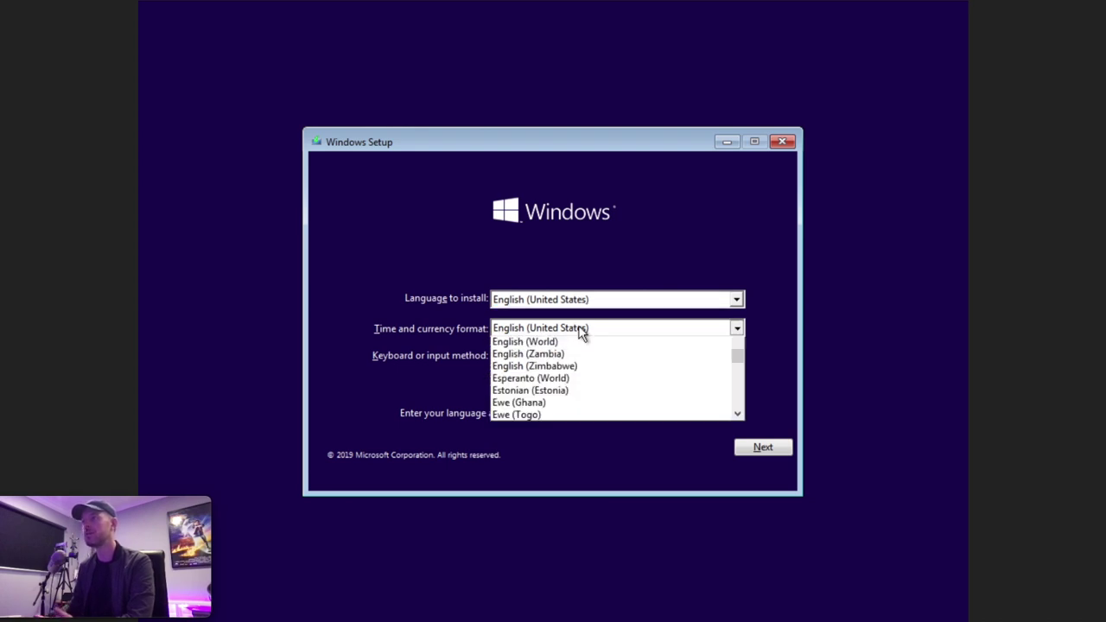
scroll(735, 362, "up", 8)
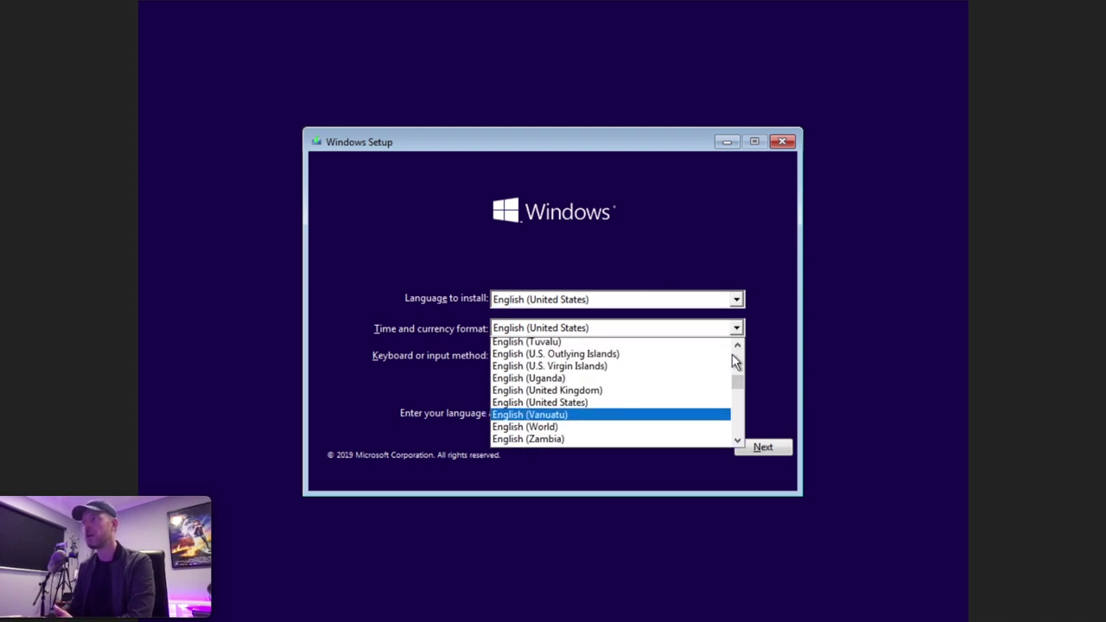
scroll(735, 361, "up", 16)
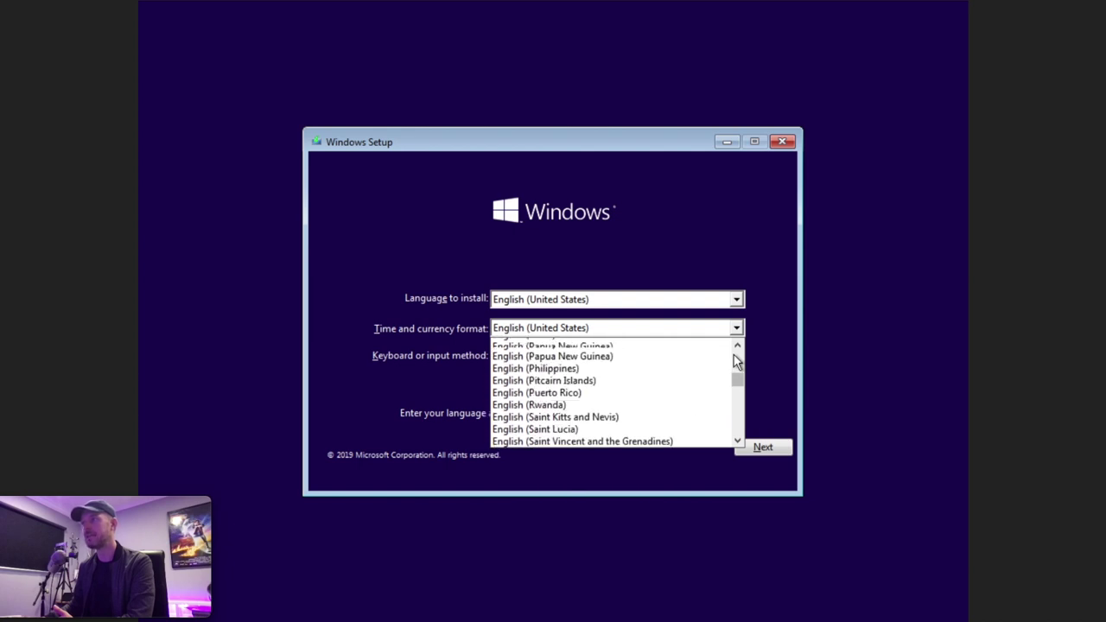
scroll(735, 362, "up", 12)
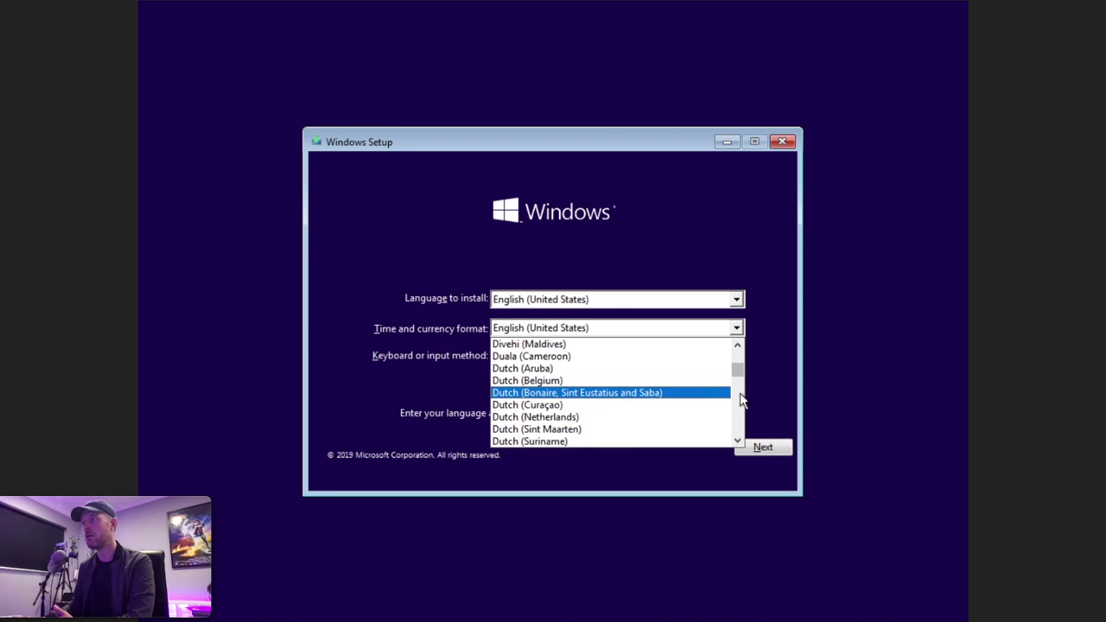
scroll(737, 402, "down", 5)
scroll(734, 371, "up", 2)
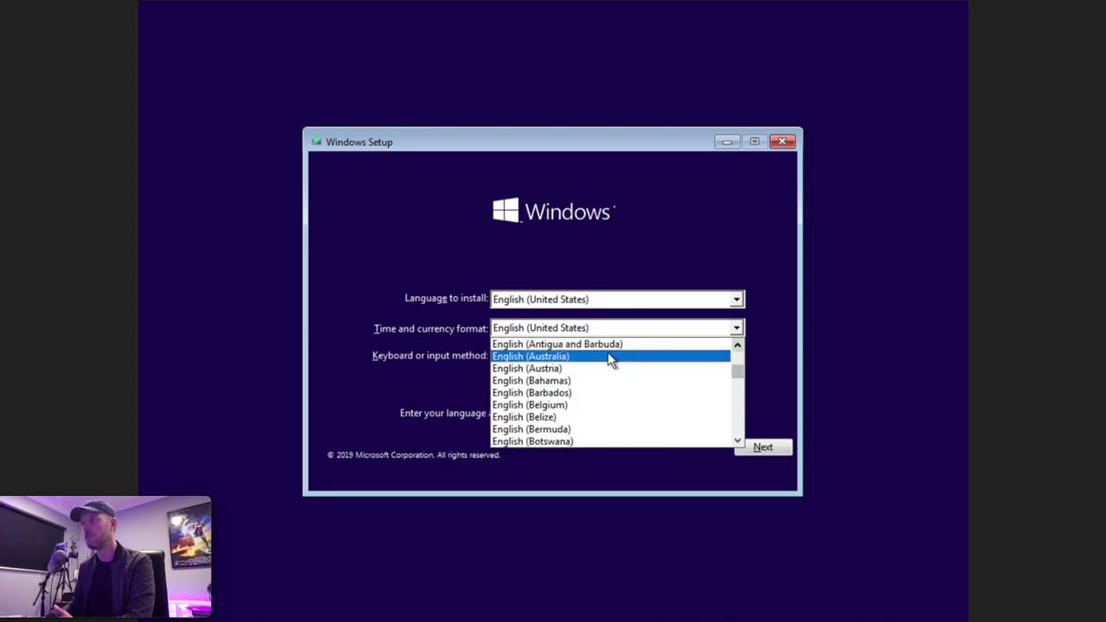
left_click(602, 354)
left_click(747, 447)
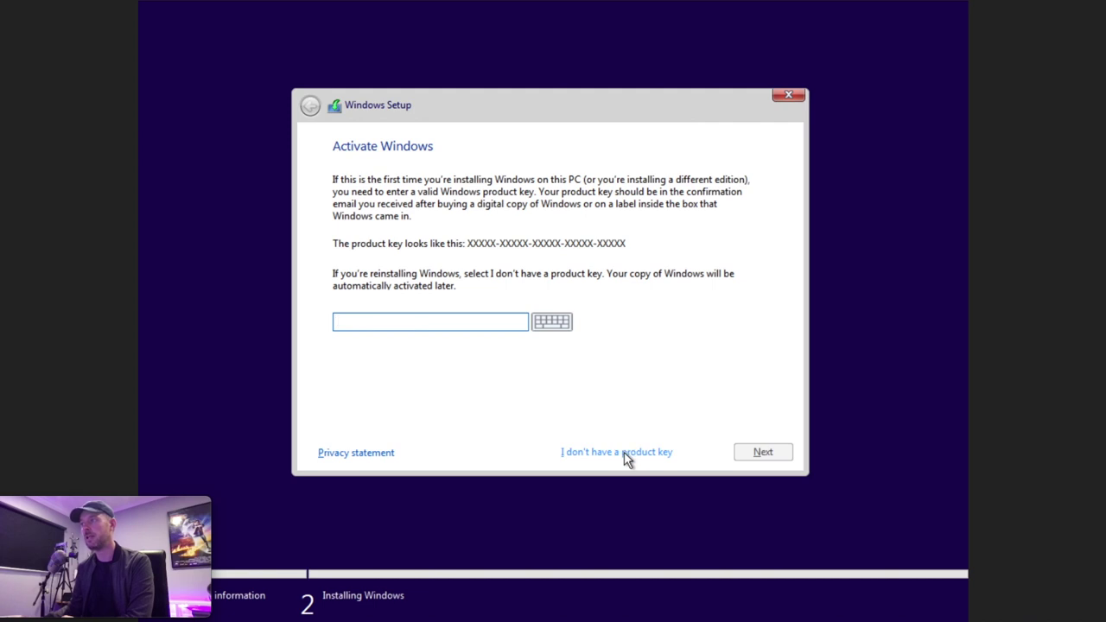
Skip the product key and choose Windows 10 Pro x64 as the operating system to install
left_click(626, 458)
mouse_move(753, 233)
left_mouse_down()
mouse_move(753, 273)
mouse_move(758, 250)
left_mouse_up()
left_click(449, 252)
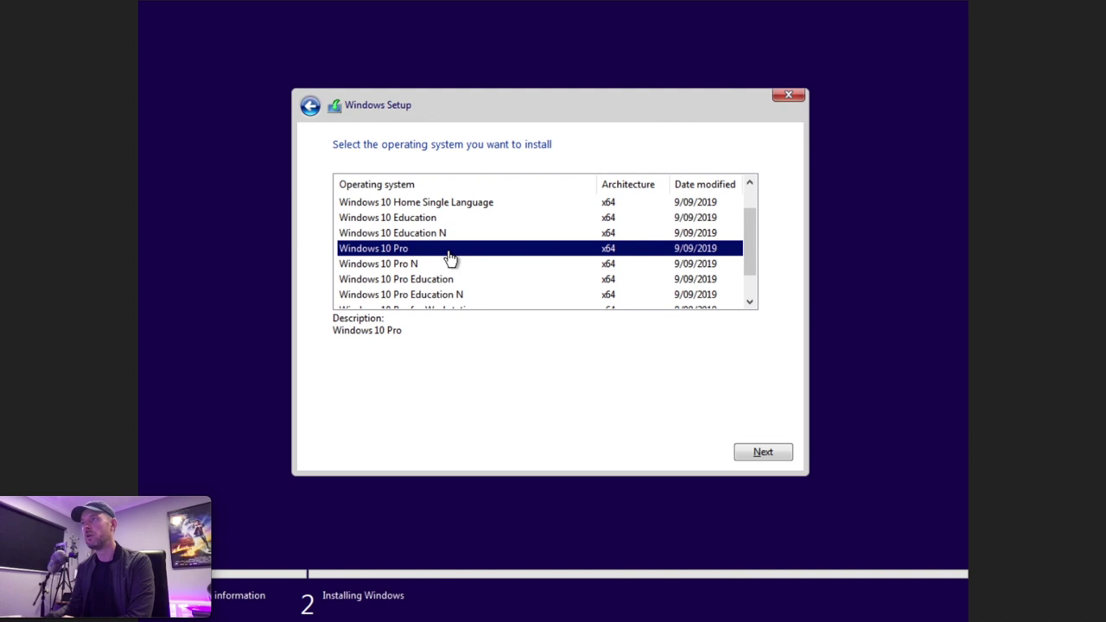
left_click(754, 452)
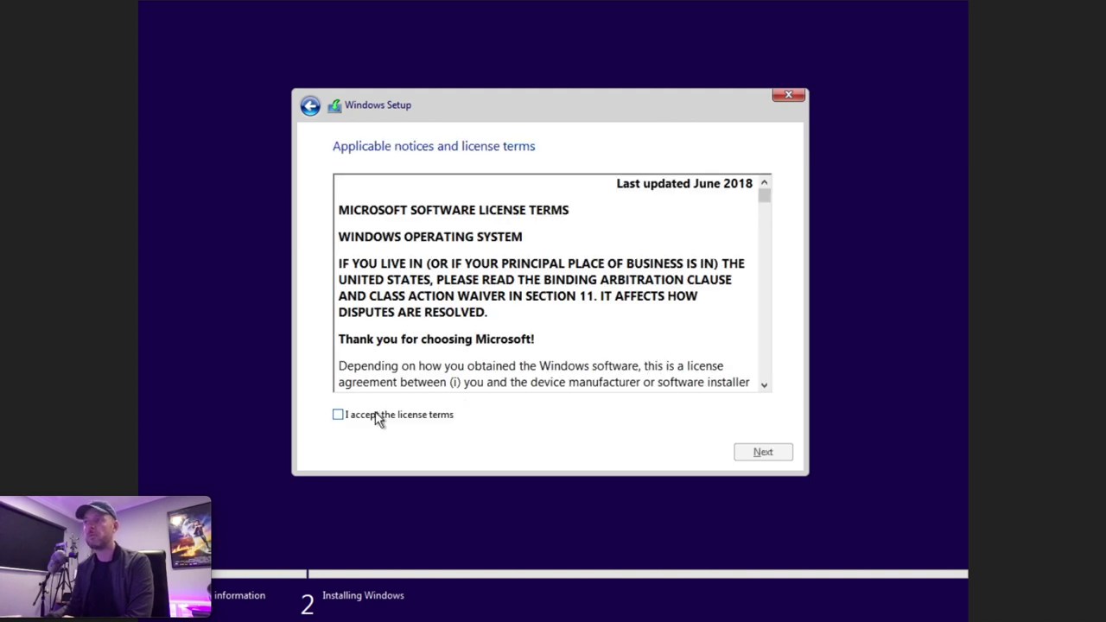
Accept the license terms and start a custom Windows installation on the Drive 0 unallocated space
left_click(377, 414)
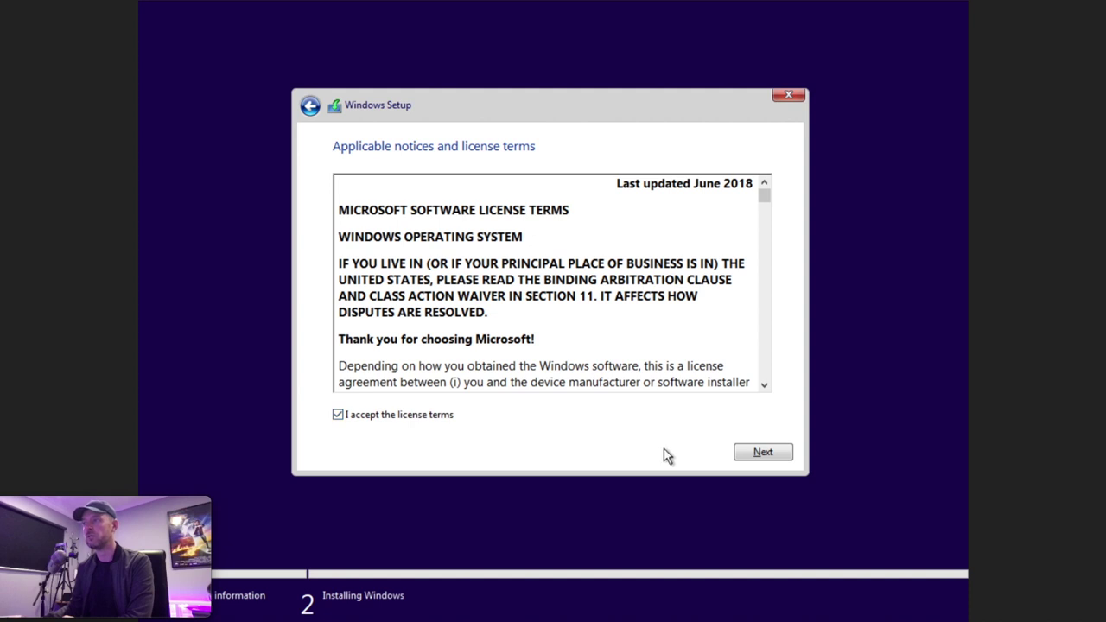
left_click(751, 454)
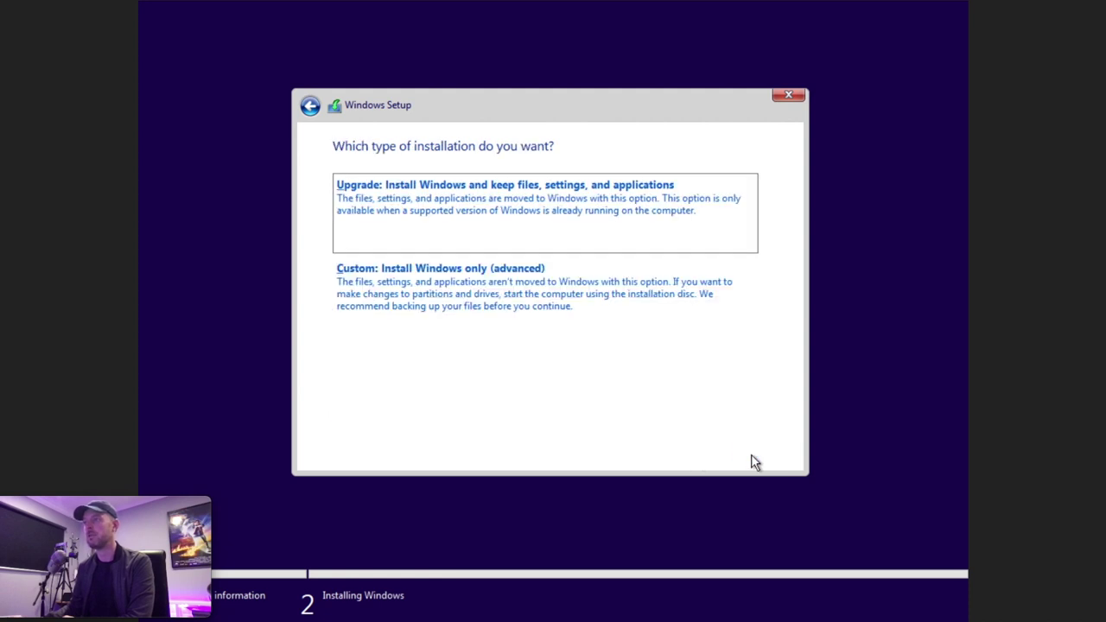
left_click(474, 292)
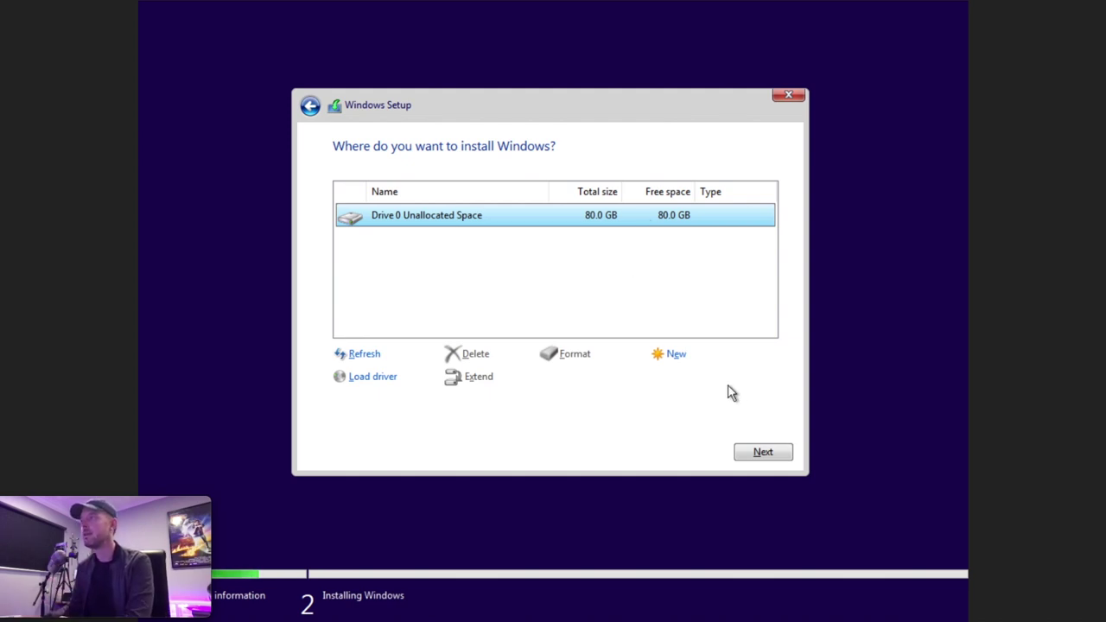
left_click(759, 450)
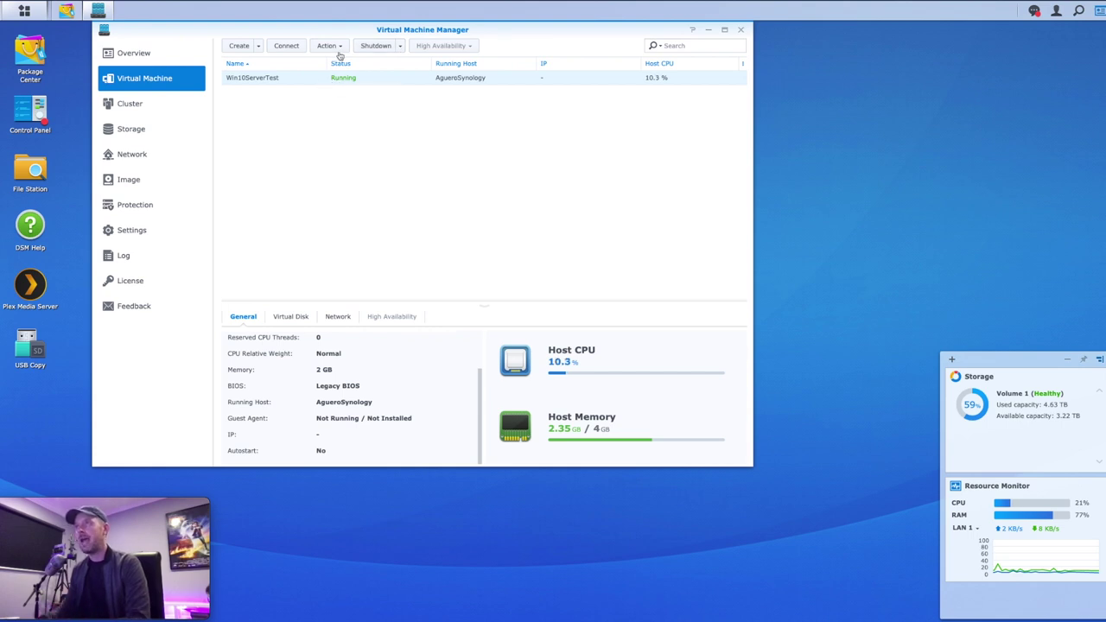
Check the bootup ISO setting in the Win10ServerTest configuration and leave without saving
left_click(327, 45)
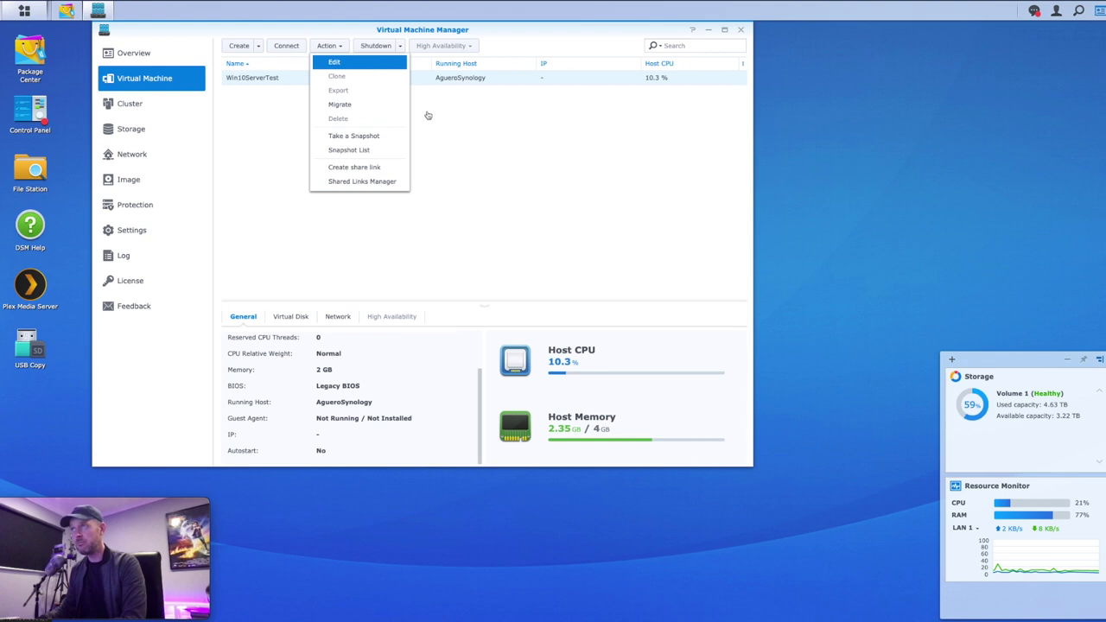
left_click(335, 63)
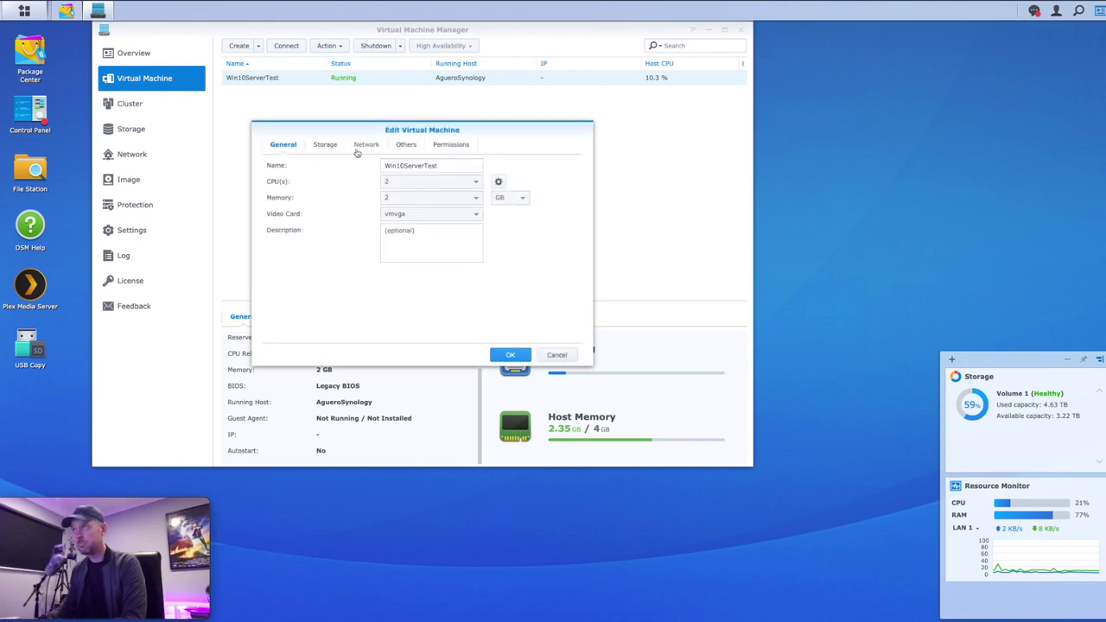
left_click(404, 145)
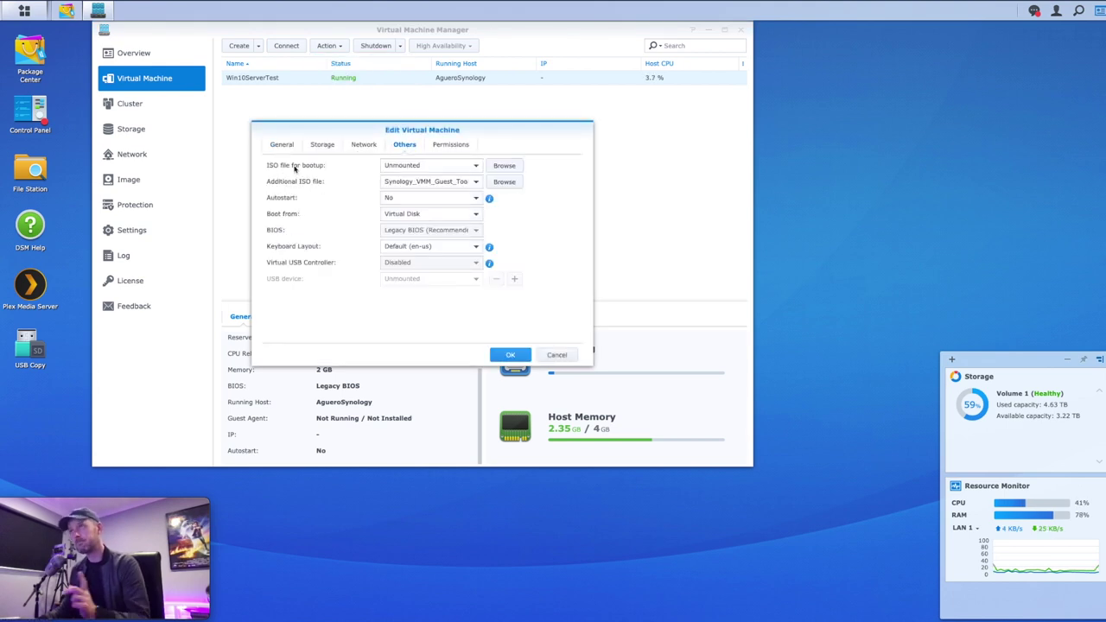
left_click(429, 167)
left_click(556, 356)
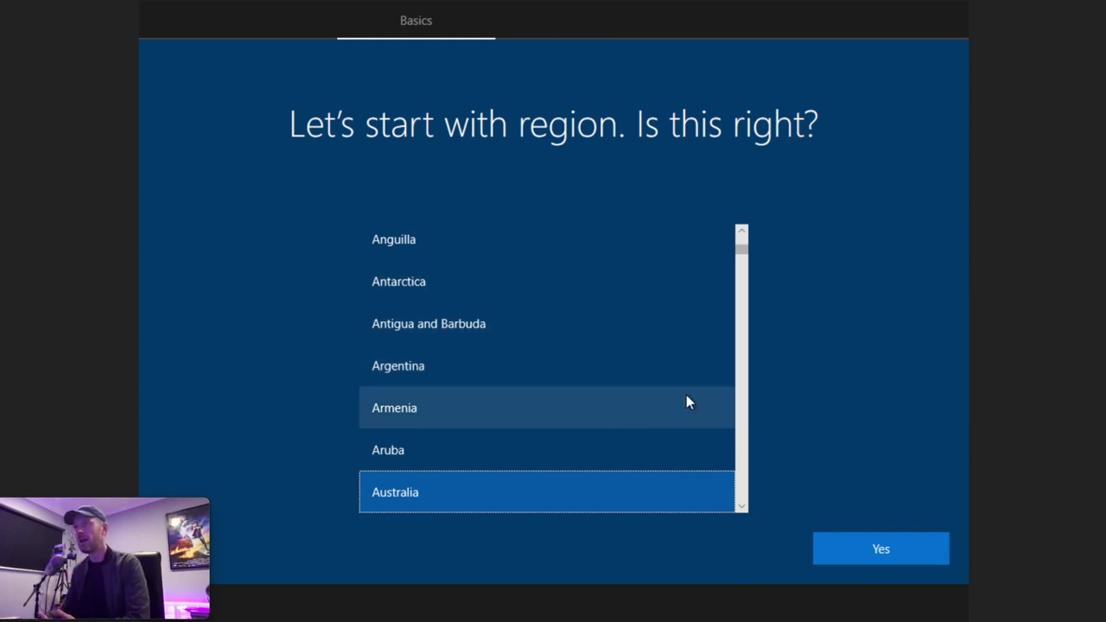
Complete the Windows first-run prompts with Australia as the region, no second keyboard layout and network discovery allowed
left_click(884, 547)
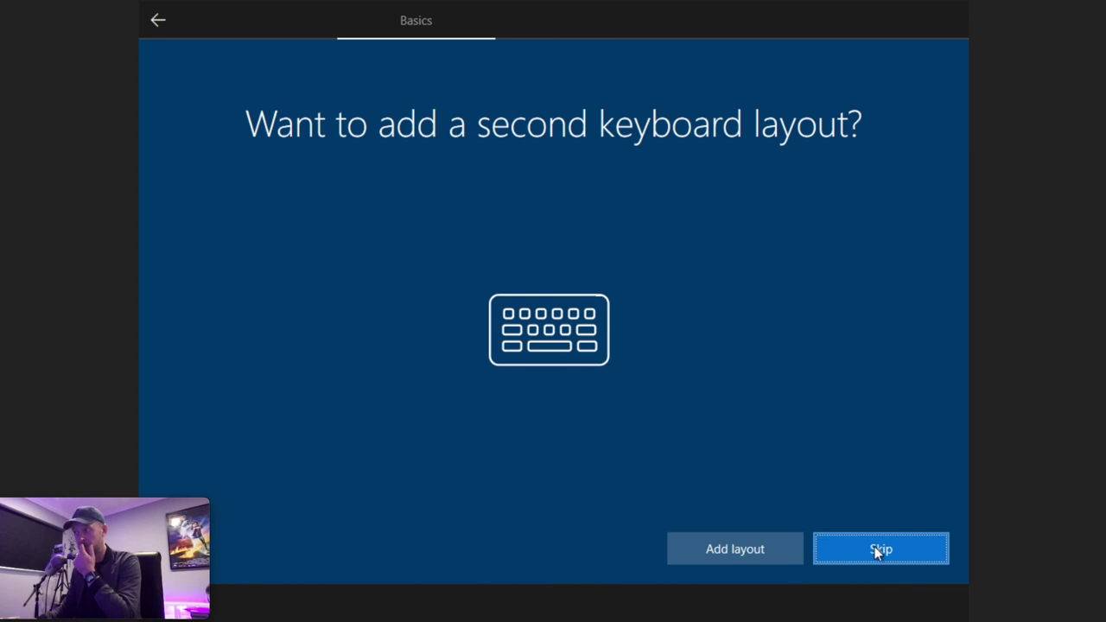
left_click(876, 550)
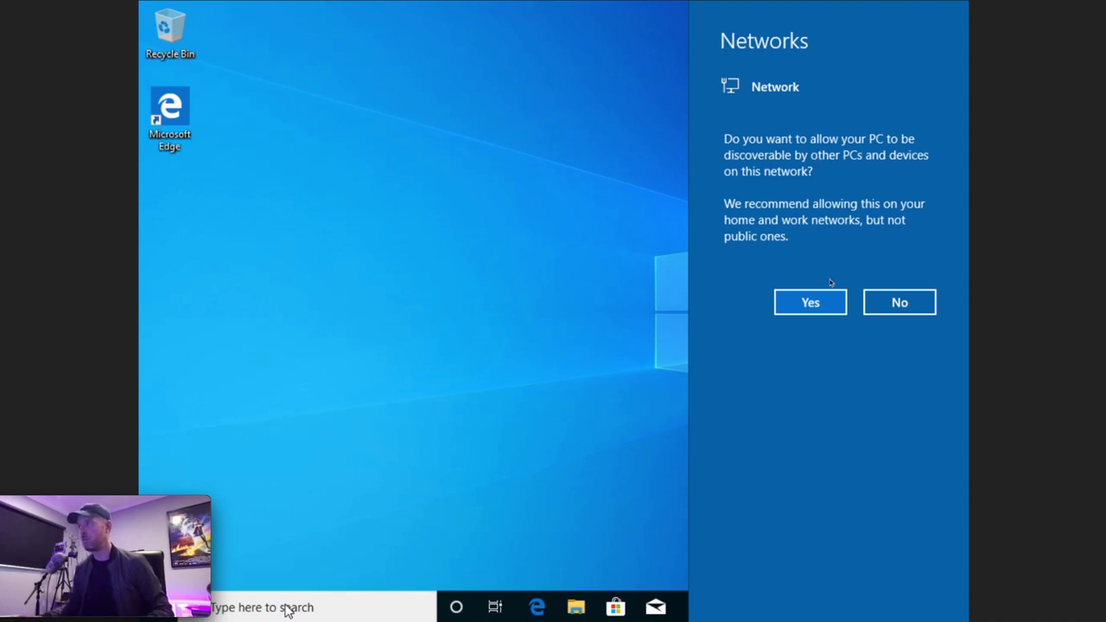
left_click(813, 302)
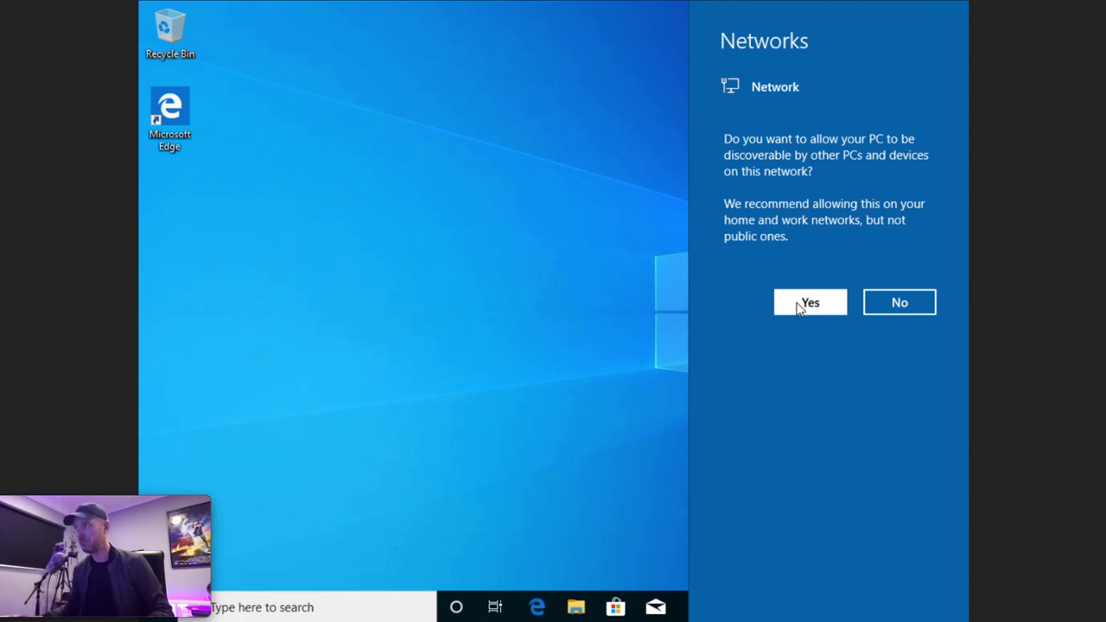
left_click(496, 244)
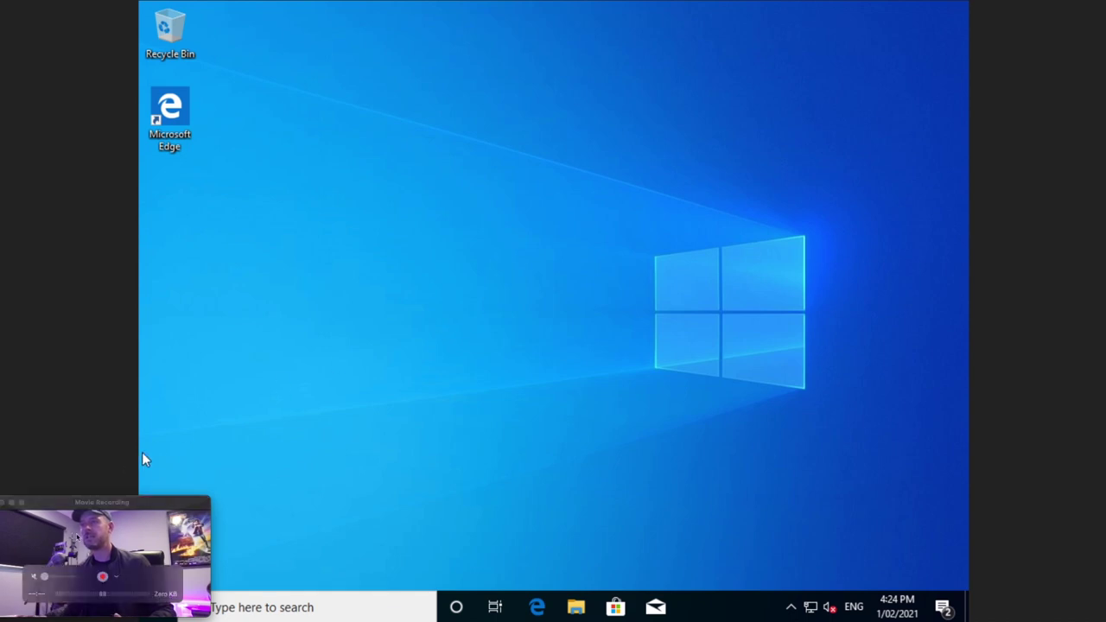
left_click_drag(93, 504, 94, 463)
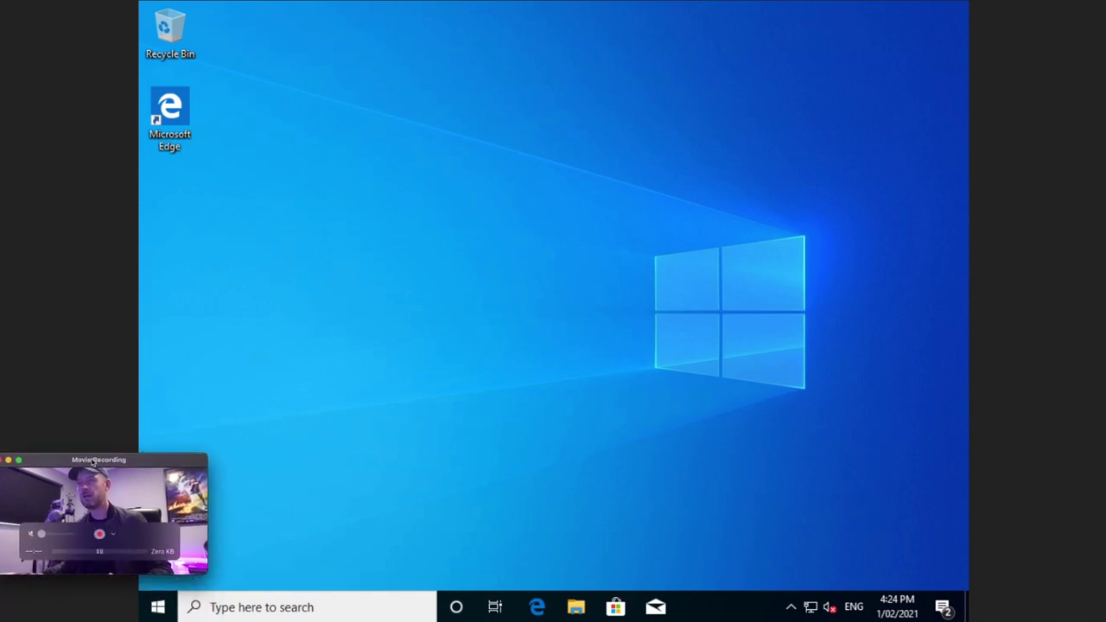
left_click(158, 607)
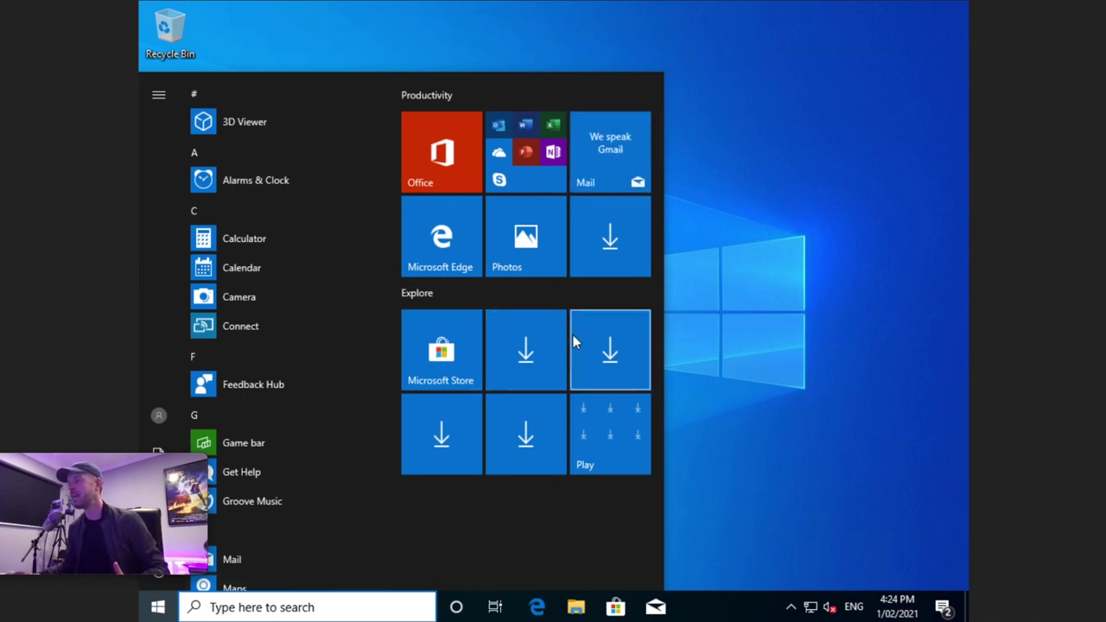
left_click(773, 320)
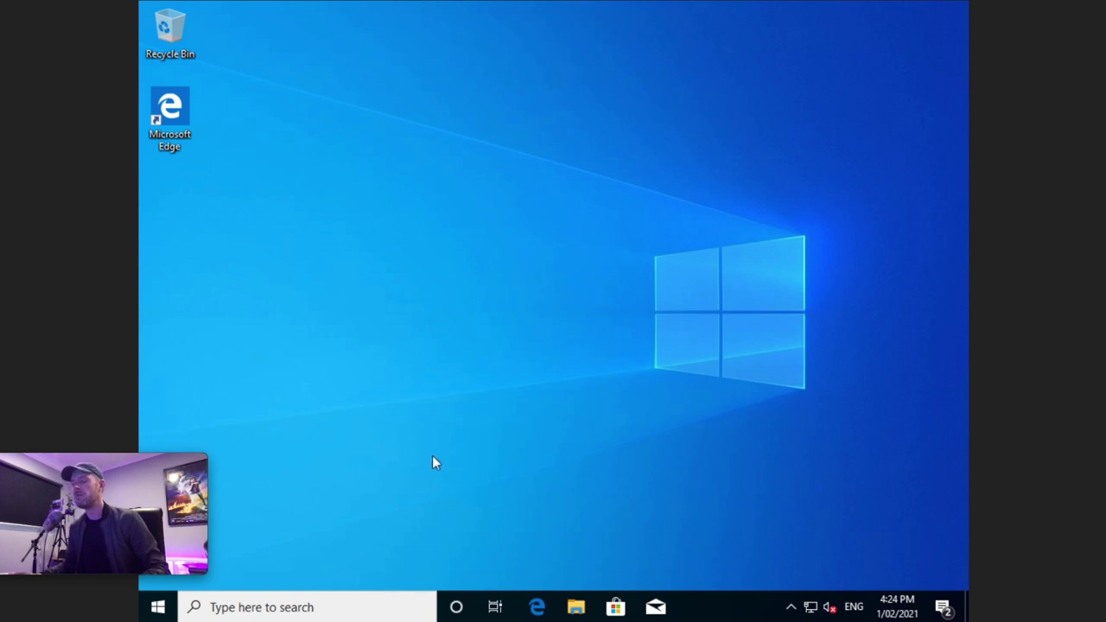
Show the contents of This PC in the virtual machine's File Explorer
left_click(576, 608)
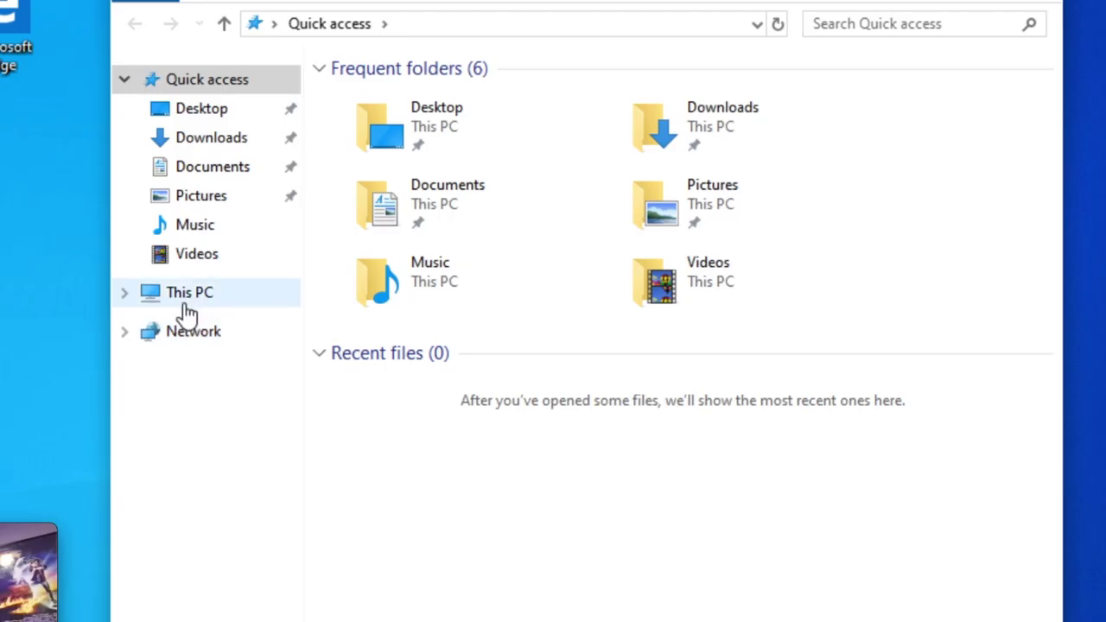
left_click(187, 308)
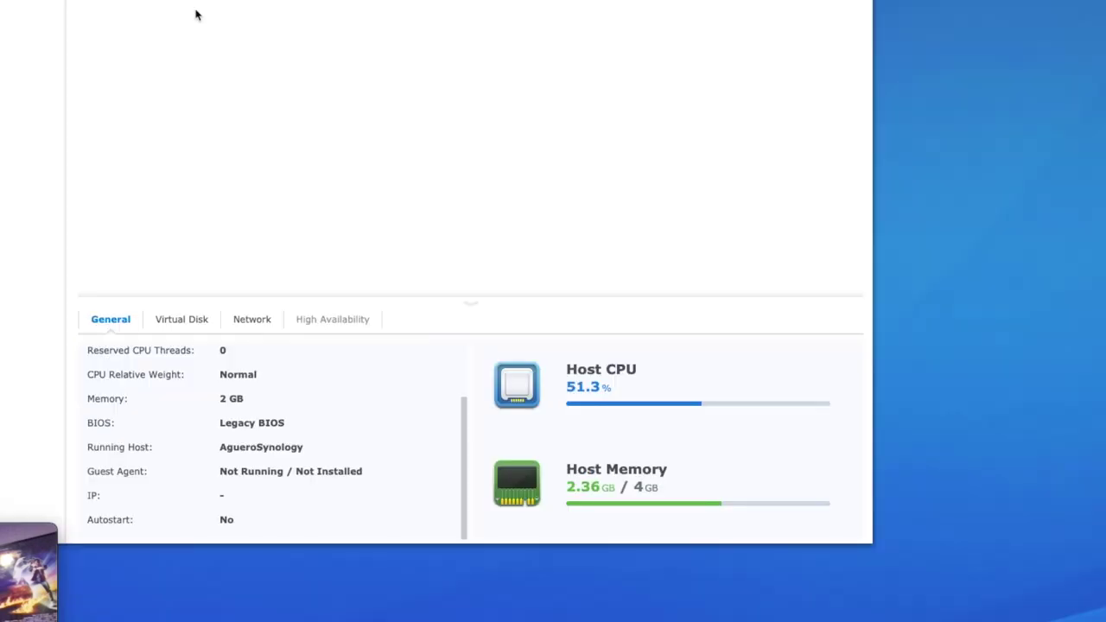
Check the mounted ISO files in the Win10ServerTest edit settings in Virtual Machine Manager
left_click(216, 1)
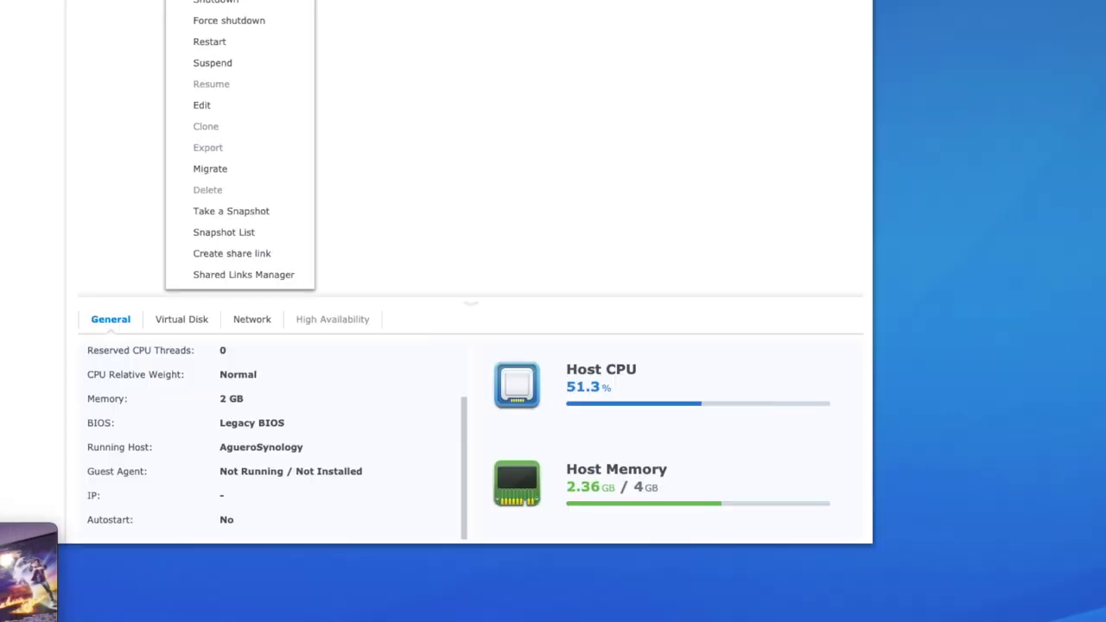
left_click(223, 107)
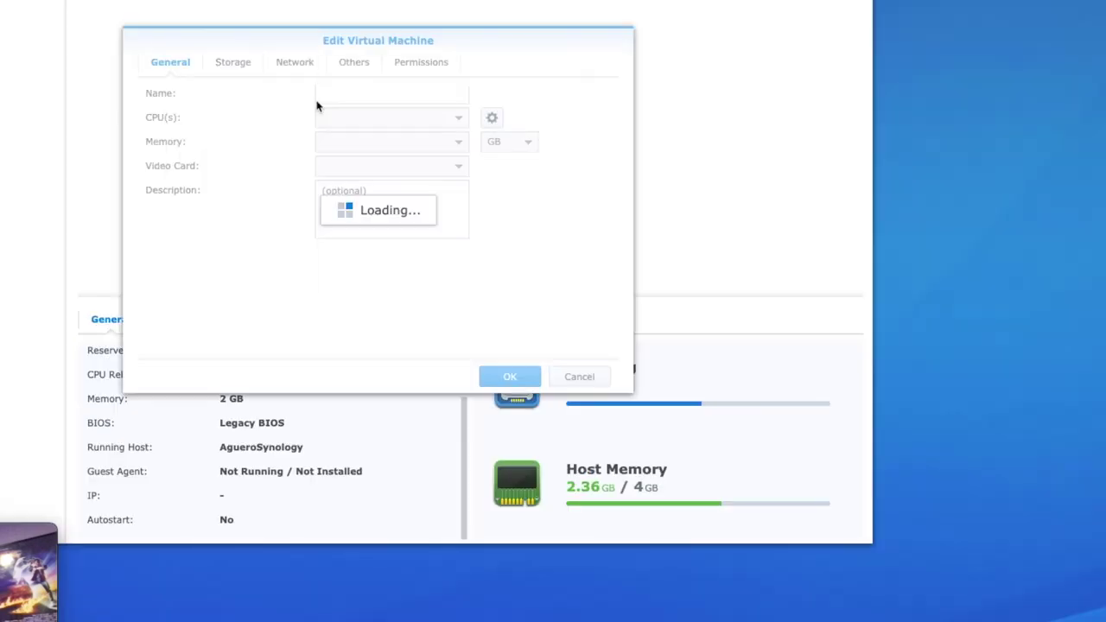
left_click(364, 68)
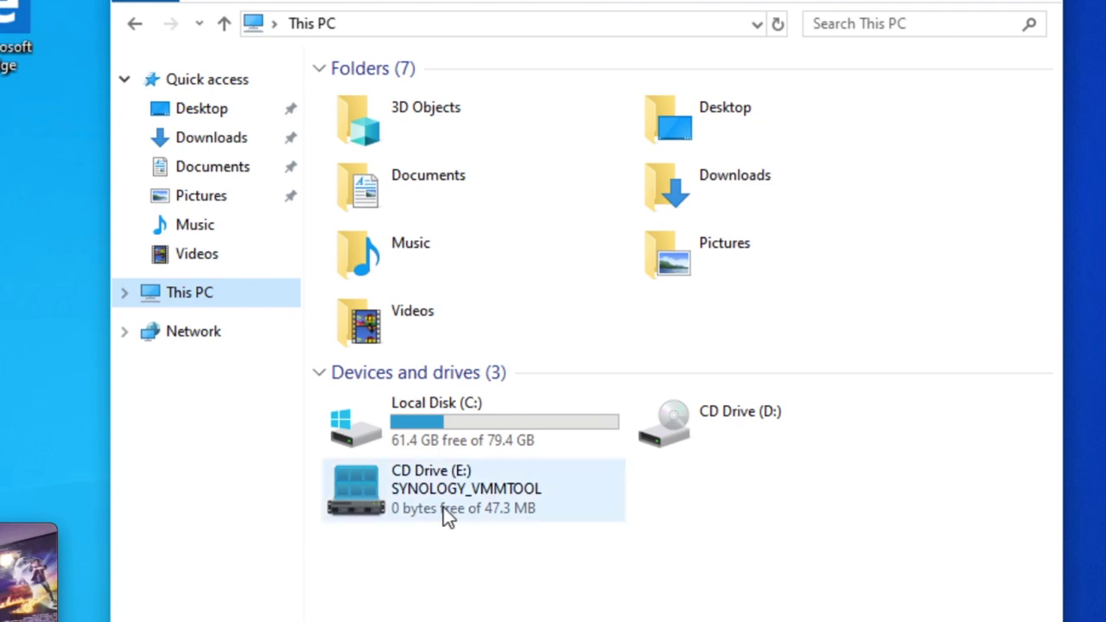
Run the Synology_VMM_Guest_Tool installer from CD Drive (E:), accepting the license agreement and the default destination folder
double_click(443, 507)
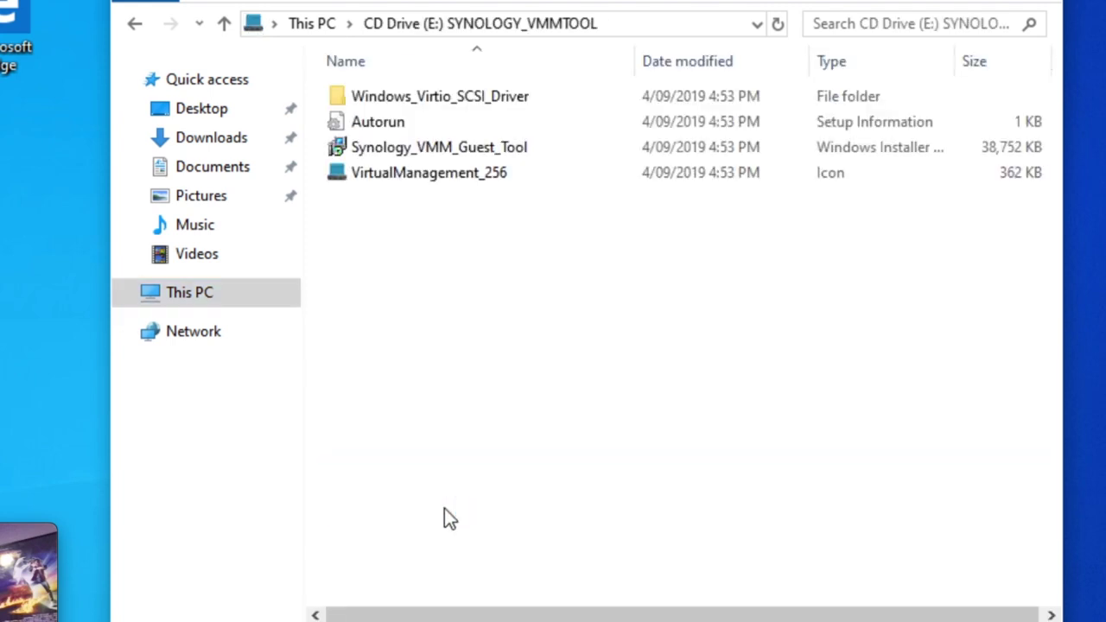
left_click(413, 152)
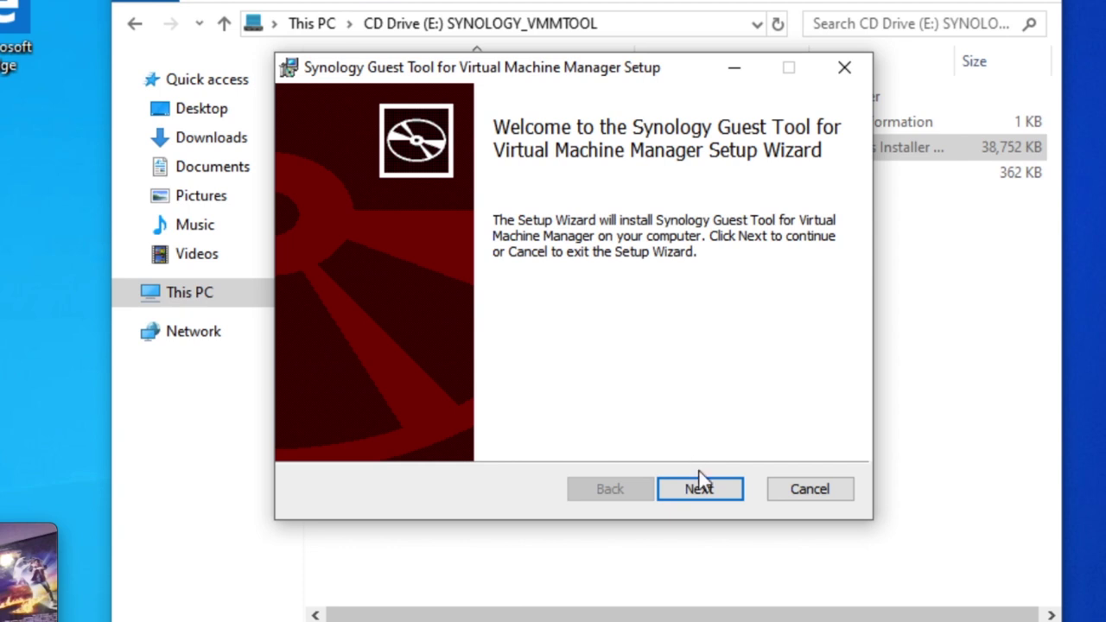
left_click(704, 487)
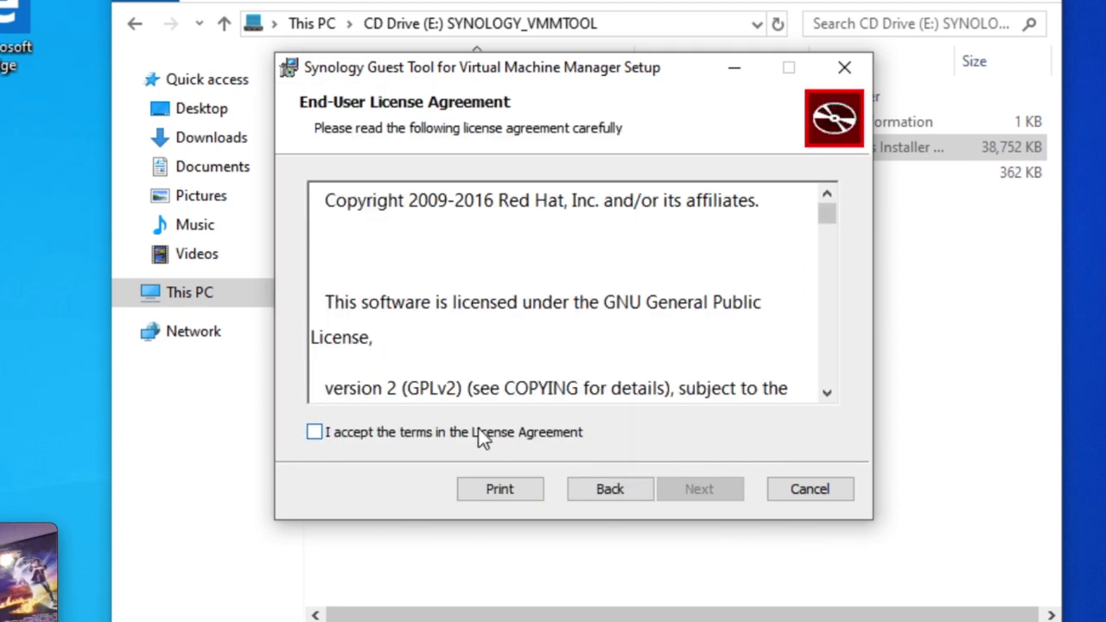
left_click(479, 431)
left_click(694, 489)
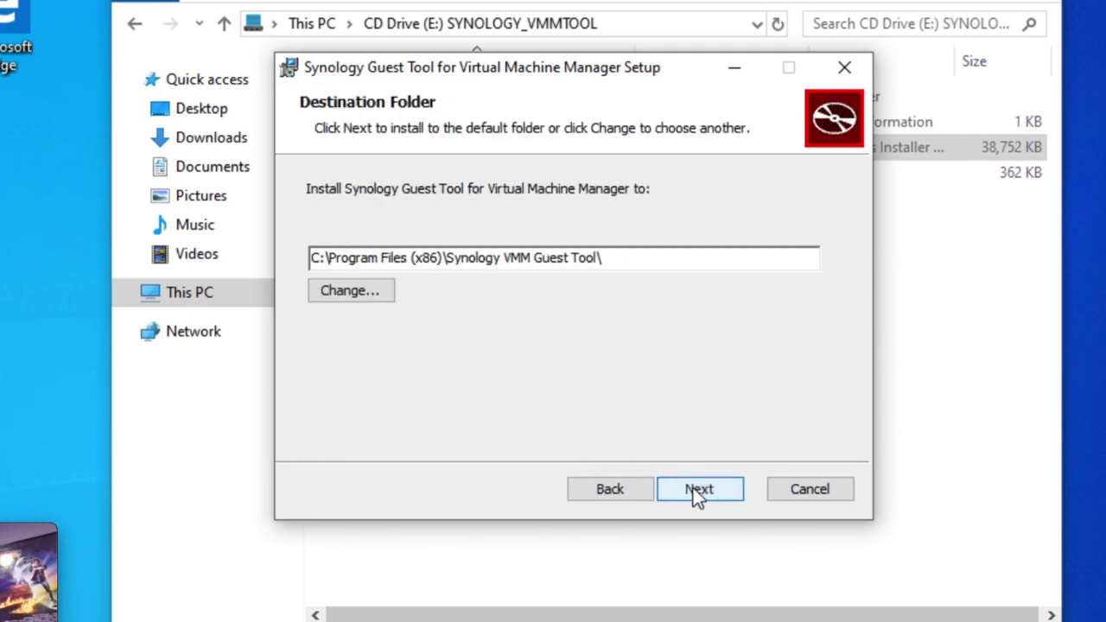
left_click(694, 488)
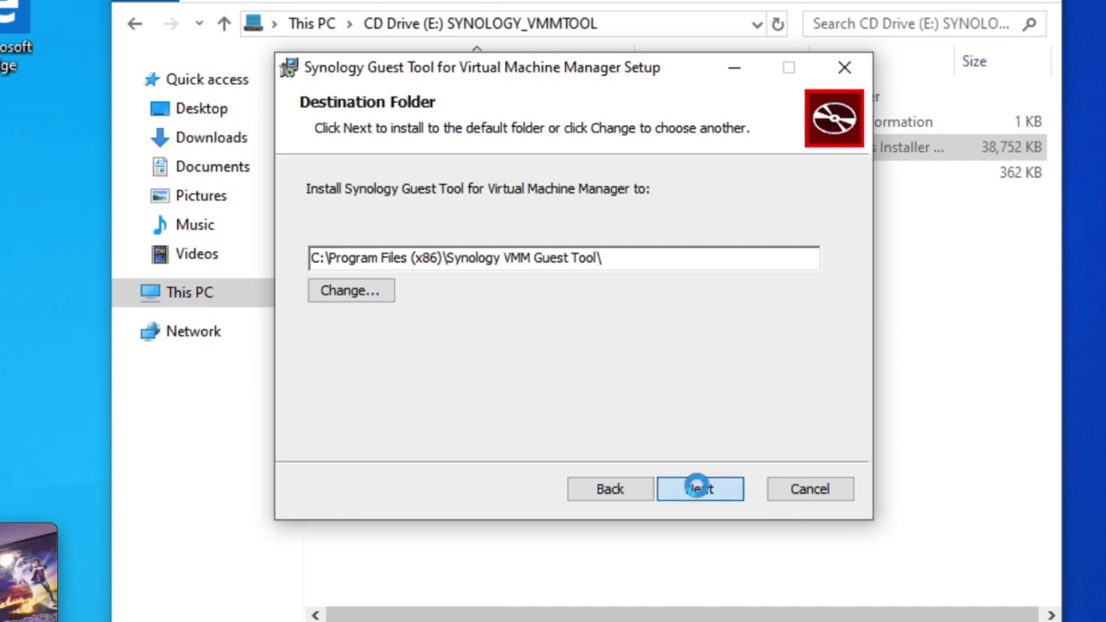